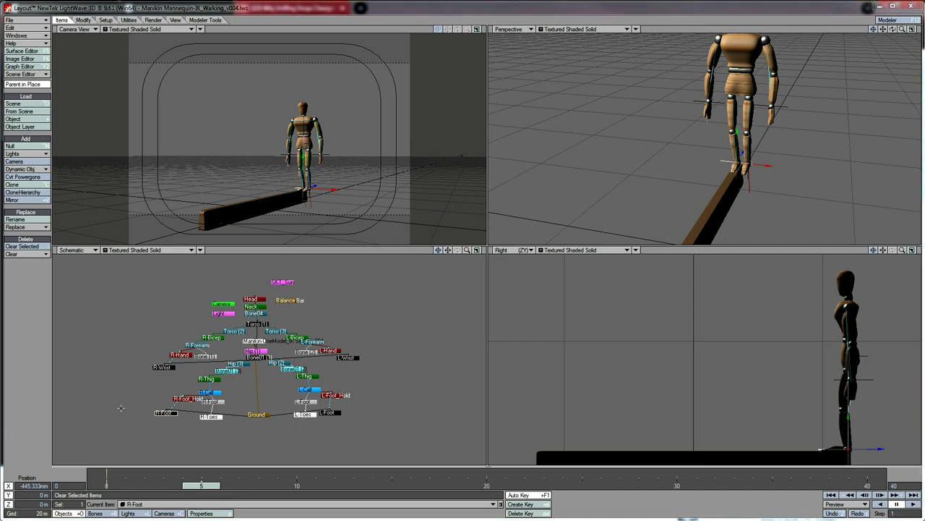
Step: Assign the R-Foot weight map to the R-Foot bone with Use Weight Map Only and Weight Normalization, and set falloff to Inverse Distance ^16
key("shift+b")
left_click(211, 415)
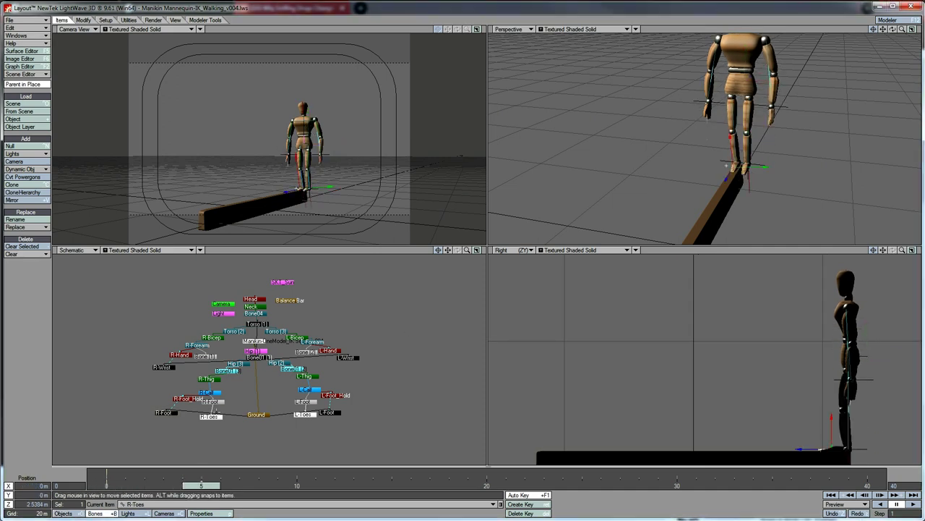
key("p")
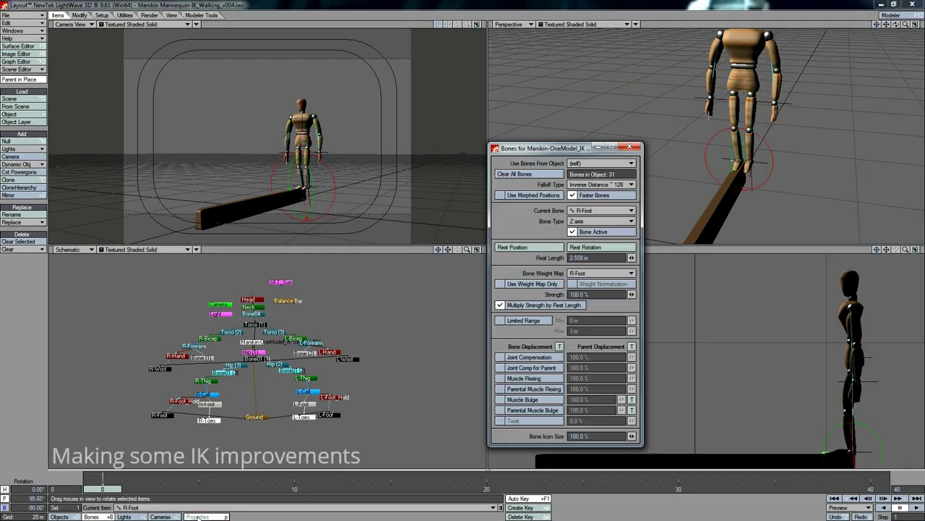
left_click(602, 272)
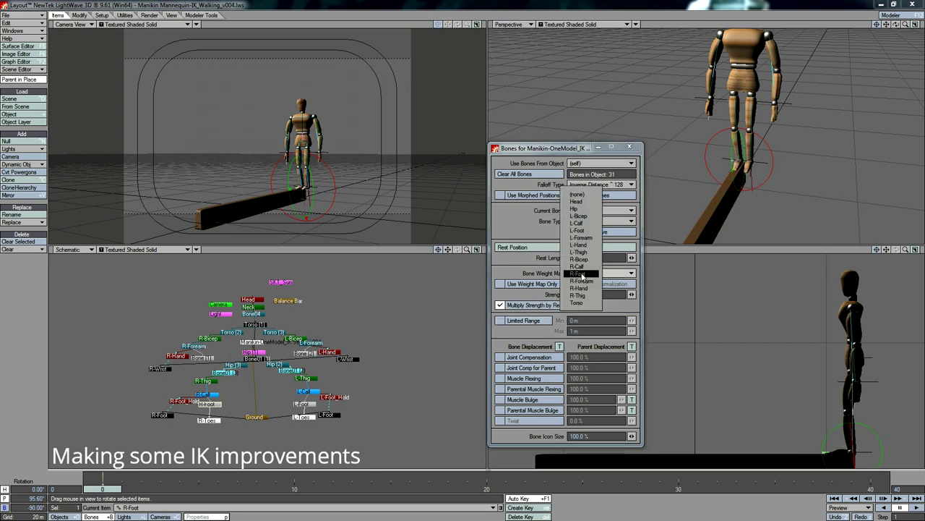
left_click(582, 272)
left_click(597, 185)
left_click(607, 169)
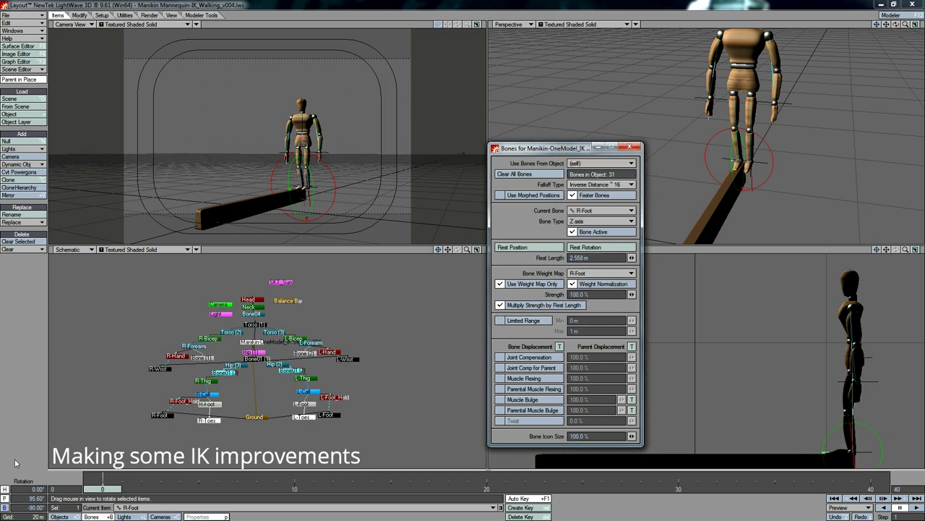
key("p")
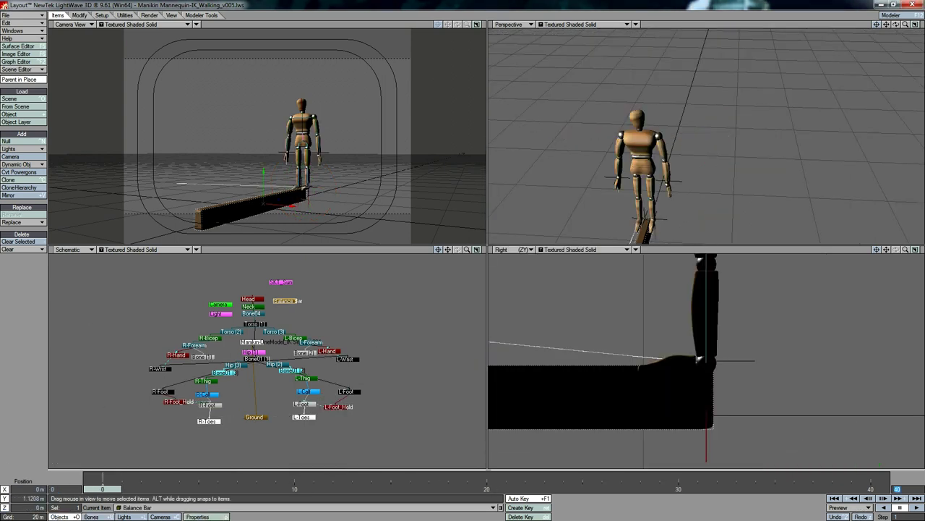
Step: Limit the R-Calf bone's IK pitch to between -144.5° and -10.5°, and check the L-Calf bone's rotation limits
left_click(207, 394)
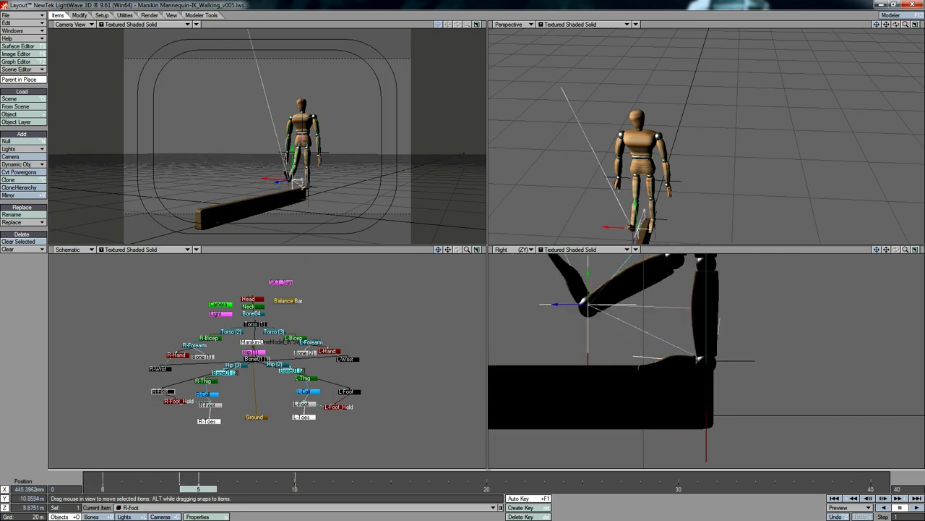
key("y")
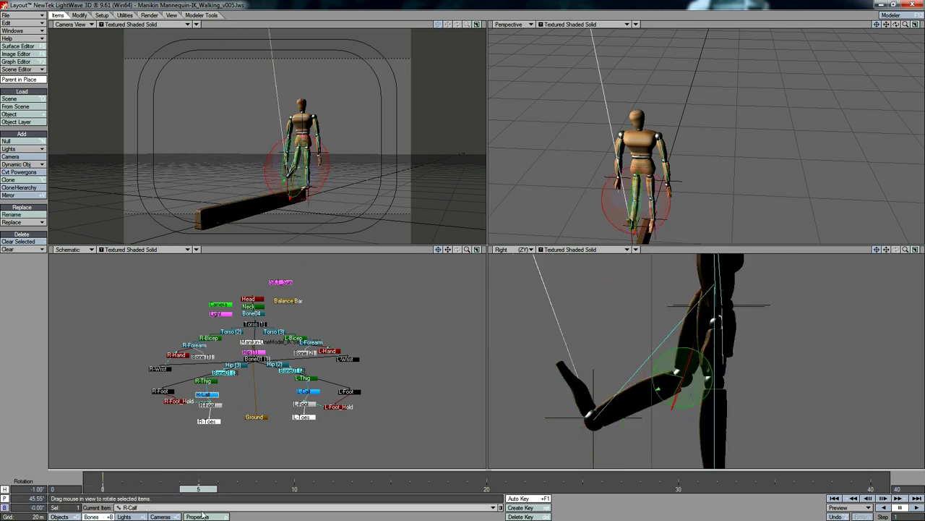
key("m")
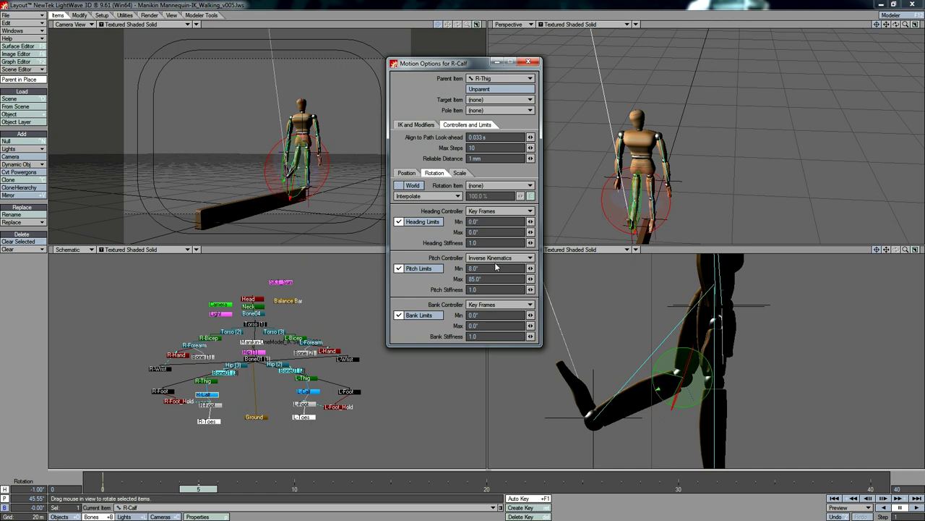
left_click_drag(532, 280, 537, 283)
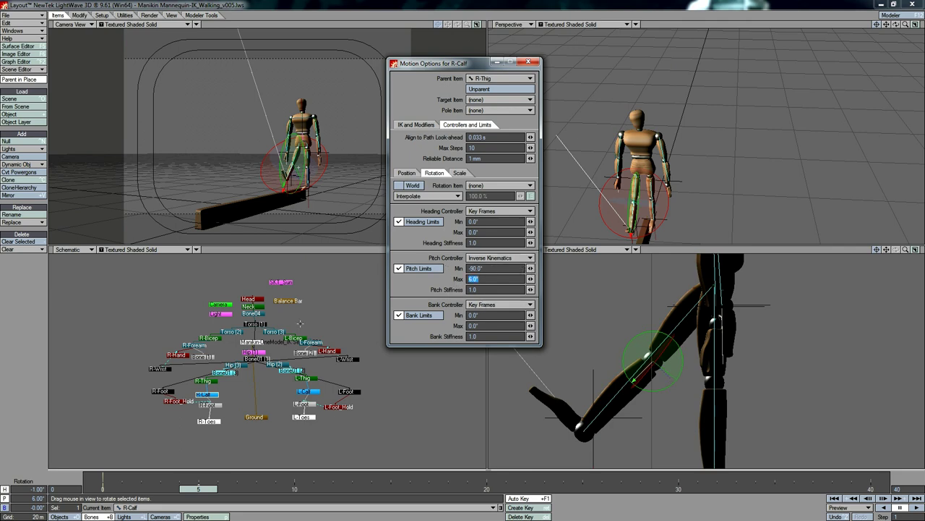
left_click(208, 405)
key("t")
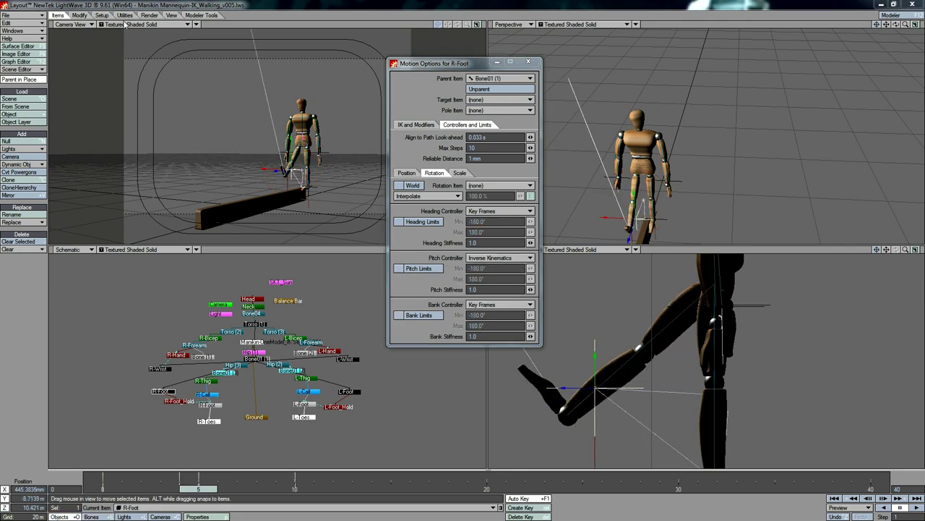
key("ctrl+z")
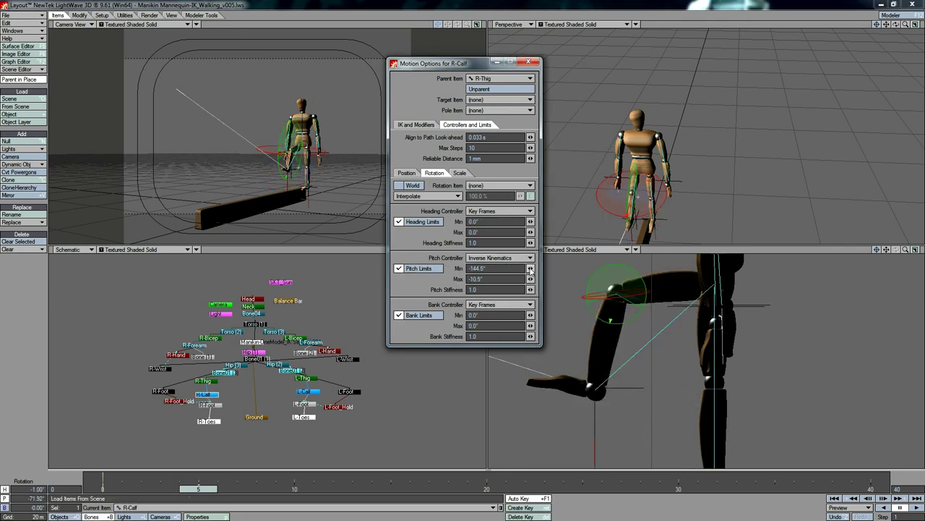
left_click(307, 391)
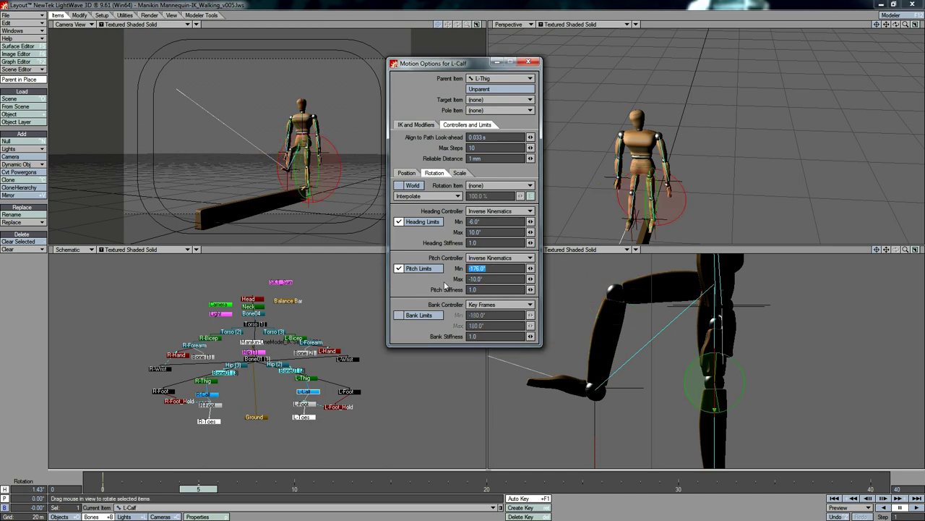
key("m")
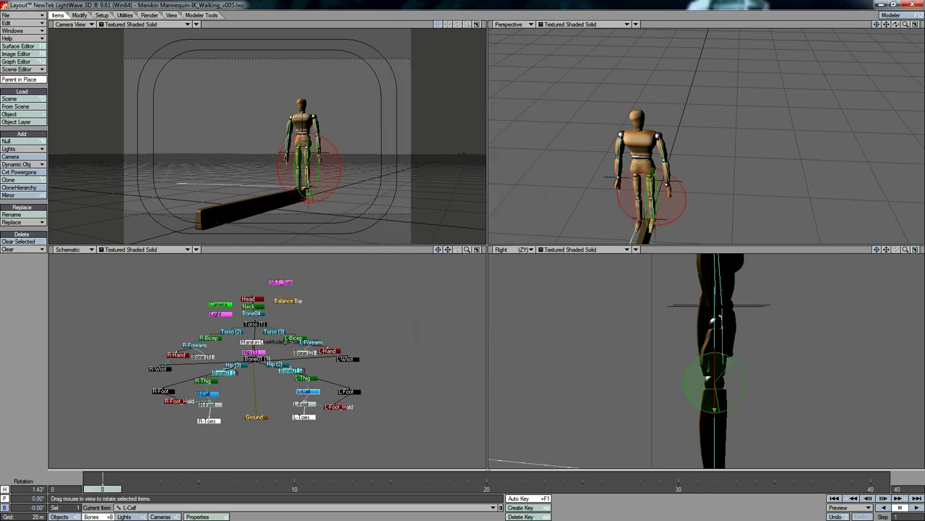
Step: Try a raised right-leg pose by moving the R-Foot goal at frame 5 and shifting the Bone01 (1) bone
left_click(160, 391)
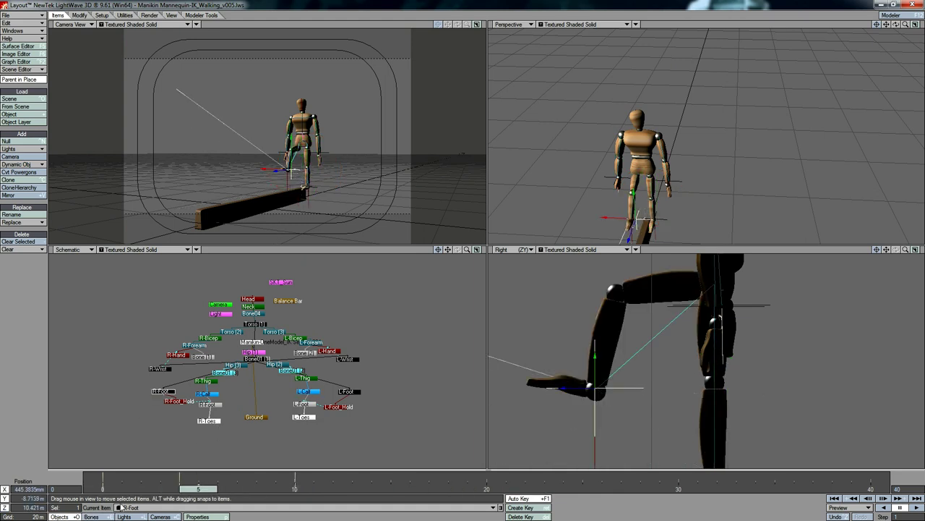
left_click_drag(638, 385, 589, 384)
key("shift+b")
key("y")
key("t")
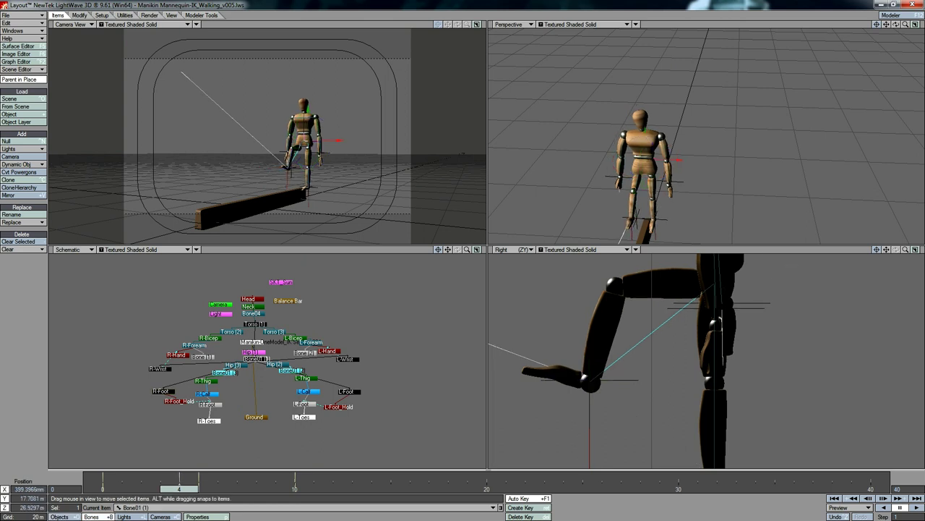
key("ctrl+z")
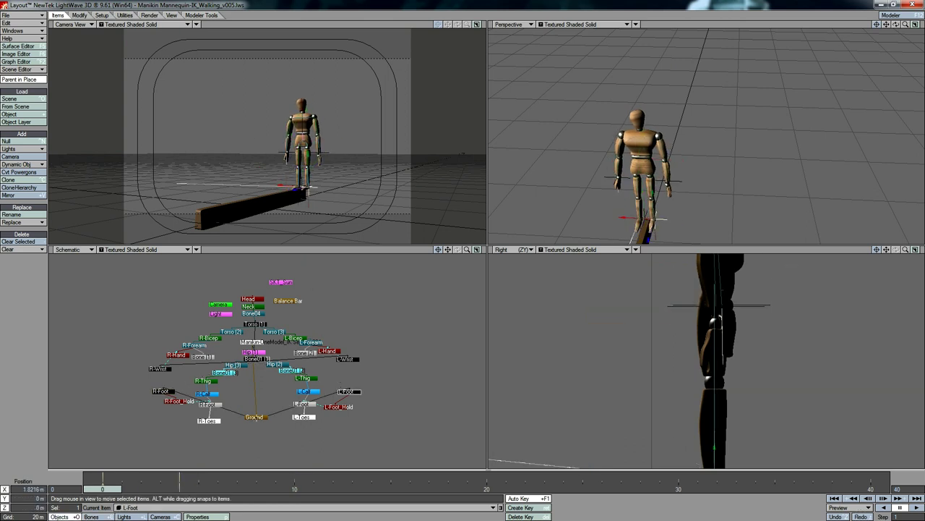
Step: Parent the foot goals to Ground, raise the R-Foot goal beside the standing leg at frame 4, and adjust Bone01 (1) and the L-Foot bone
key("ctrl+shift+z")
key("comma")
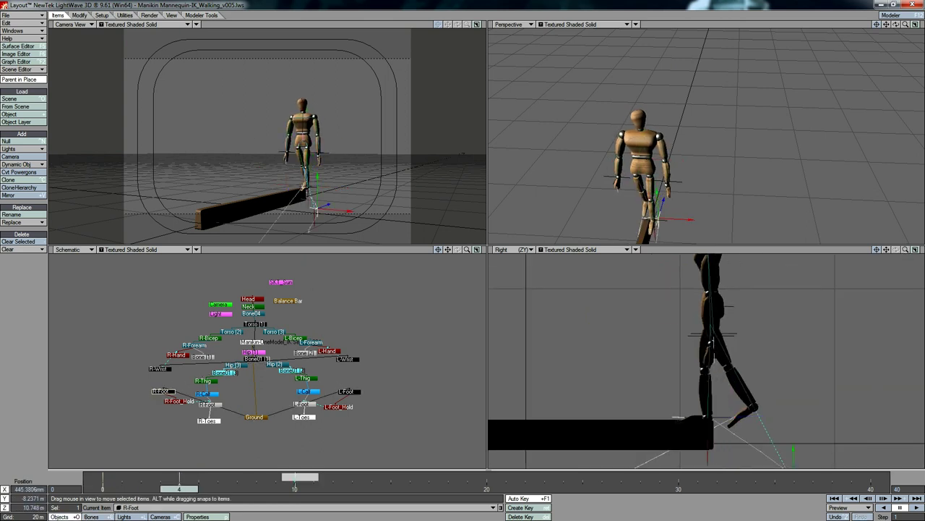
left_click_drag(787, 466, 689, 361)
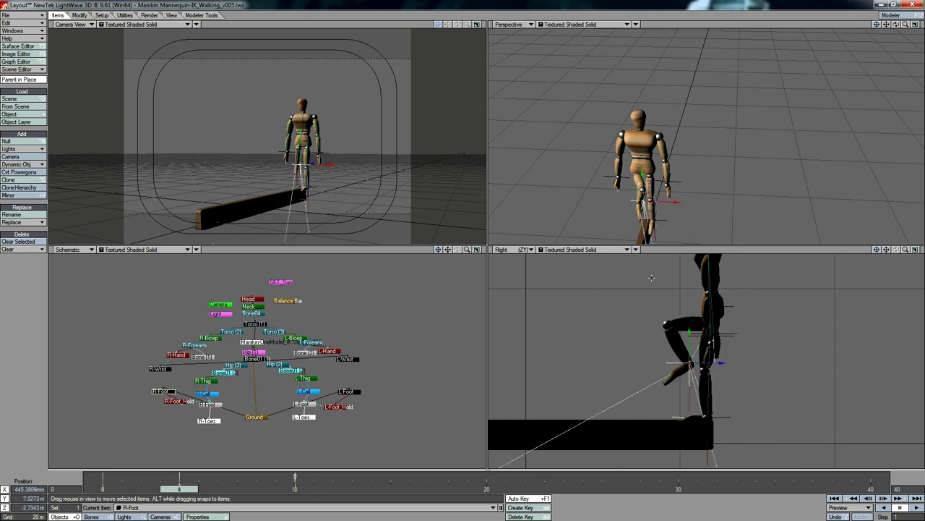
key("shift+b")
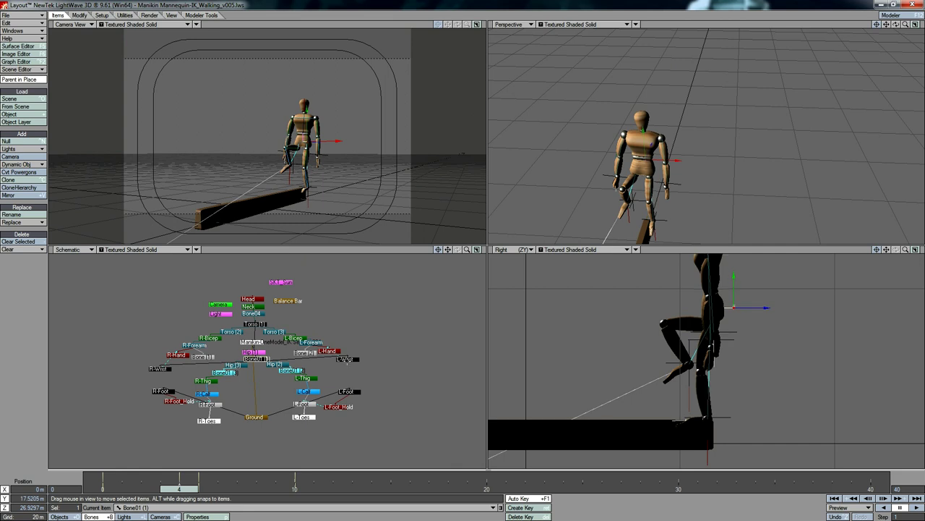
left_click(347, 392)
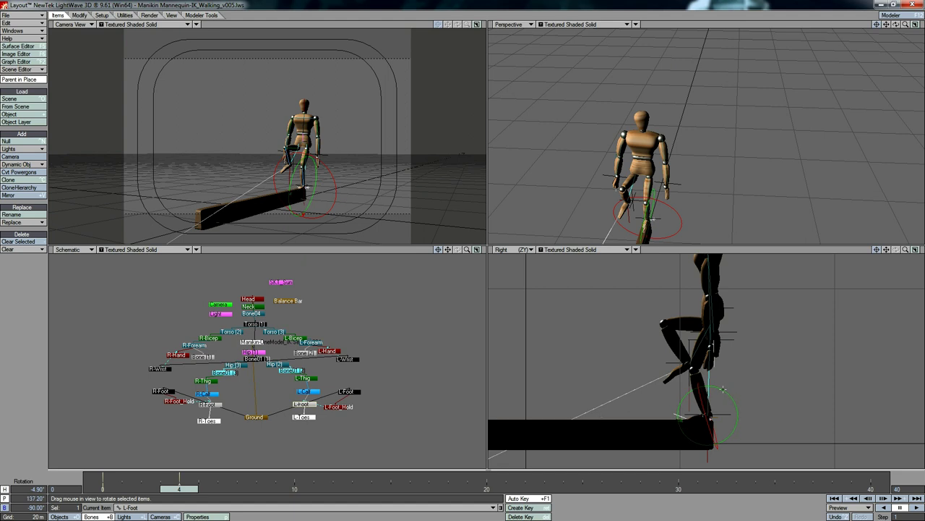
Step: At frame 10, lift the R-Foot goal forward and up so the right knee bends in front of the body
left_click(295, 489)
key("t")
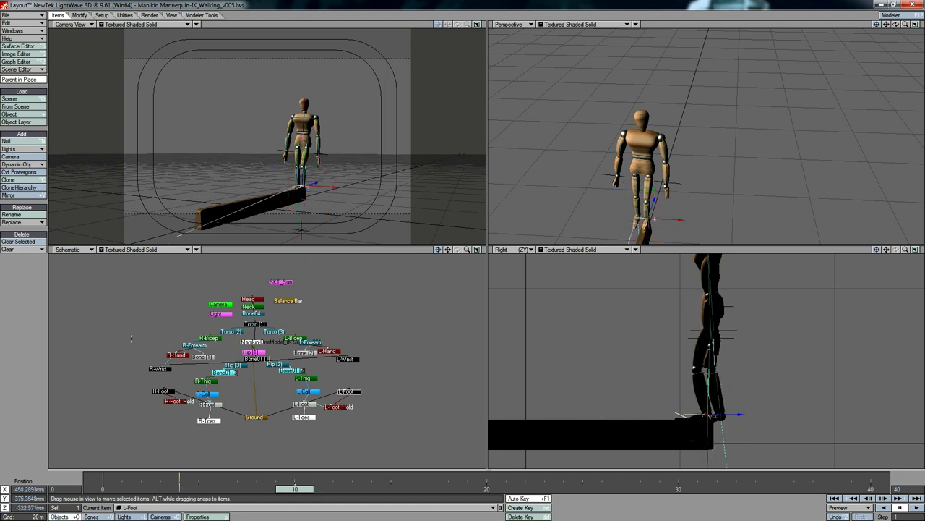
left_click_drag(736, 433, 674, 381)
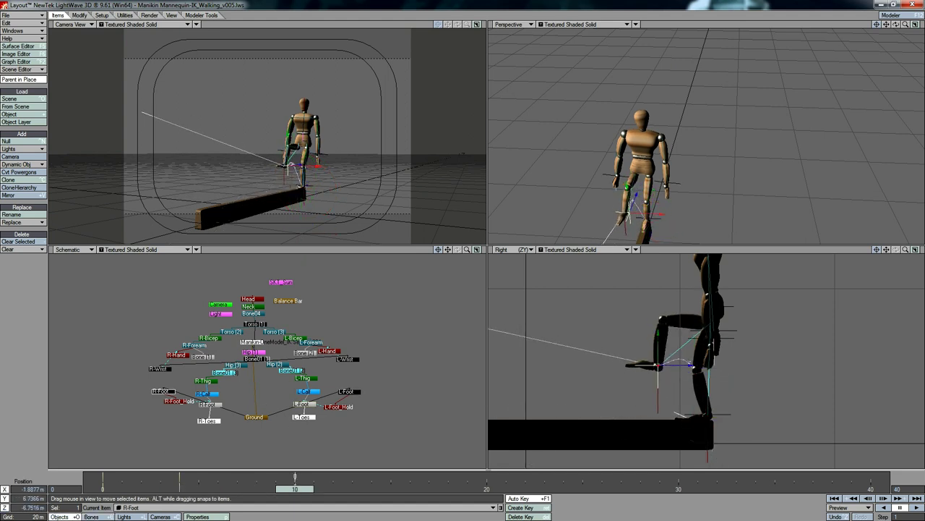
key("t")
left_click_drag(376, 347, 373, 361)
left_click_drag(571, 333, 574, 363)
Step: Examine the R-Foot bone's properties and its IK settings in the motion options
key("y")
key("shift+b")
key("p")
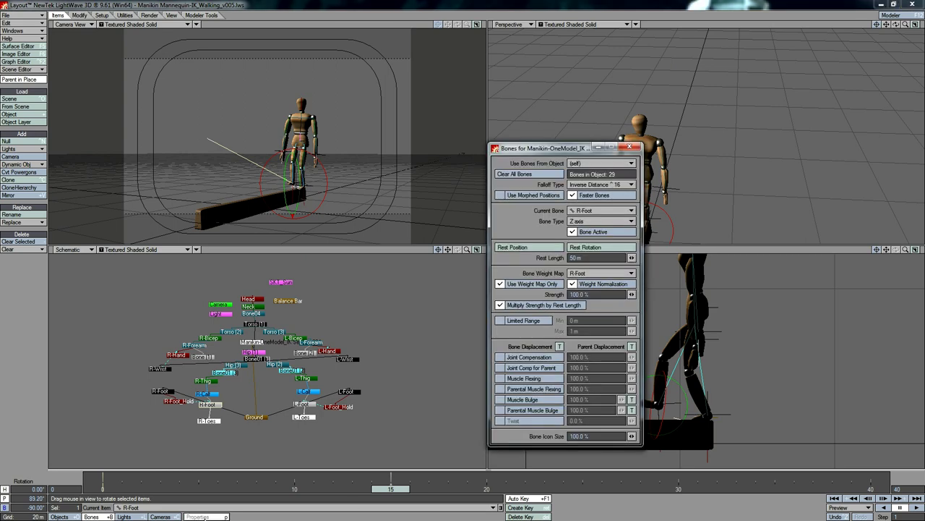
key("p")
key("m")
left_click(418, 123)
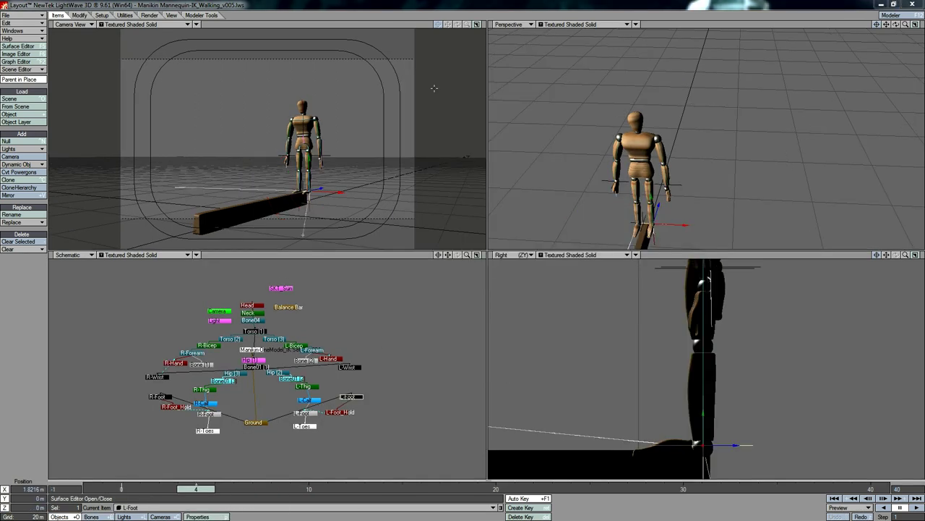
Step: At frame 5, move the L-Wrist and R-Wrist goals outward so both arms spread away from the body
key("shift+b")
key("y")
left_click_drag(906, 255, 878, 259)
left_click_drag(208, 489, 227, 489)
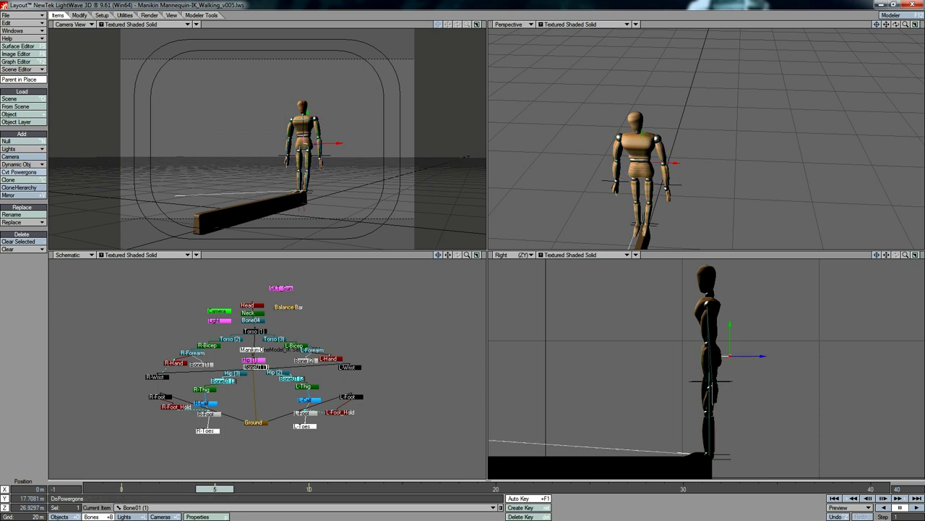
left_click(349, 366)
left_click_drag(713, 382, 685, 323)
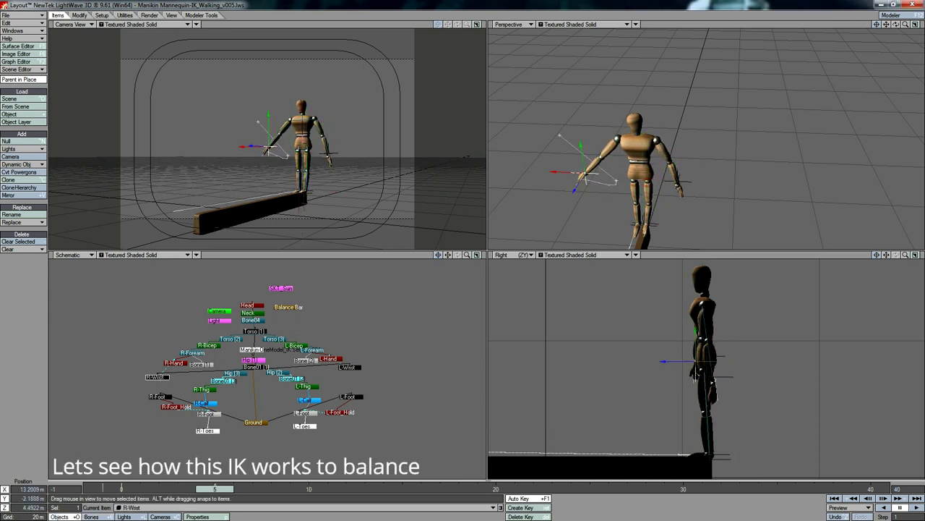
left_click_drag(694, 372, 686, 375)
Step: Set the L-Forearm bone's heading minimum to -50° and pitch limits to 9.5° and 84.5°, and check the R-Forearm bone's limits
left_click(312, 350)
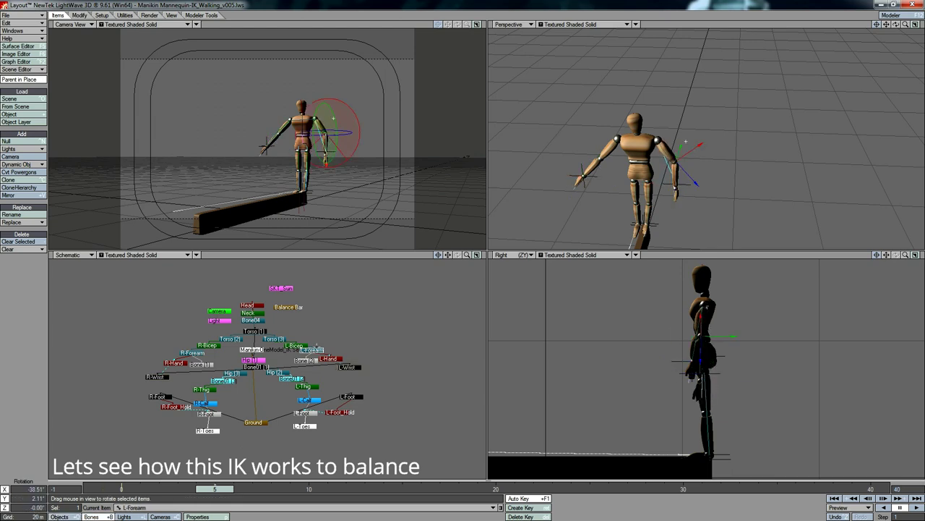
right_click(282, 344)
left_click(304, 386)
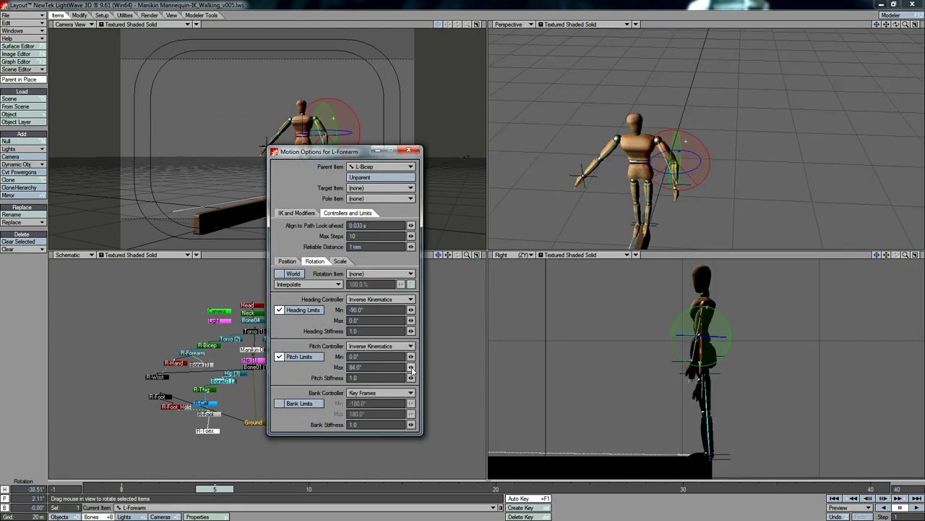
left_click_drag(411, 367, 412, 369)
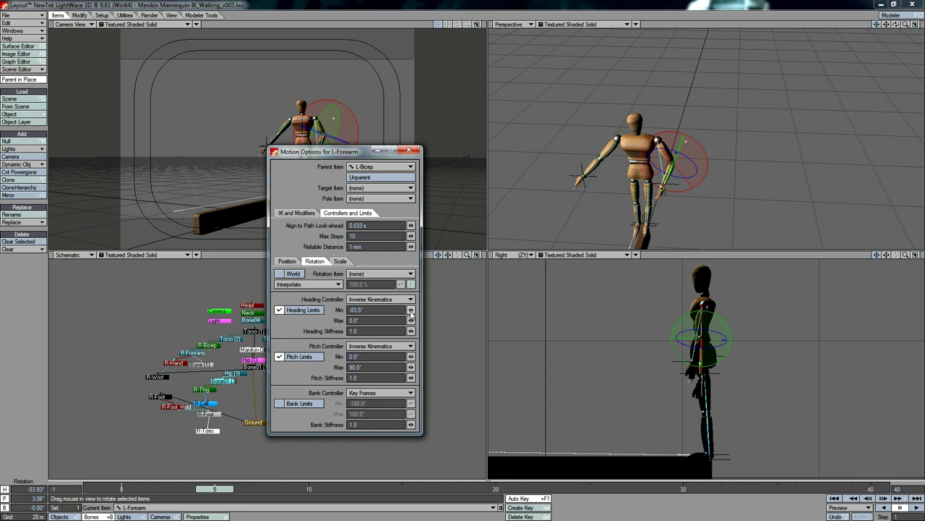
type("-50")
key("Tab")
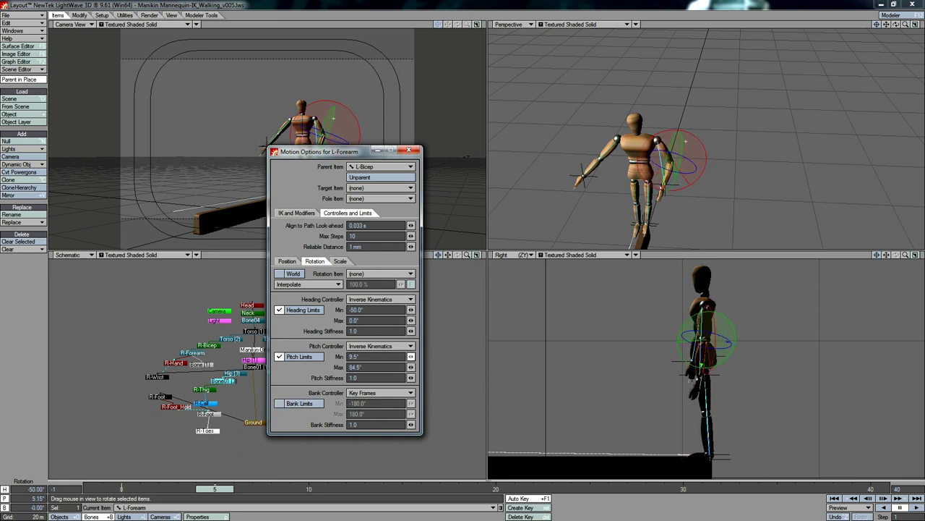
left_click_drag(411, 356, 413, 358)
left_click(193, 352)
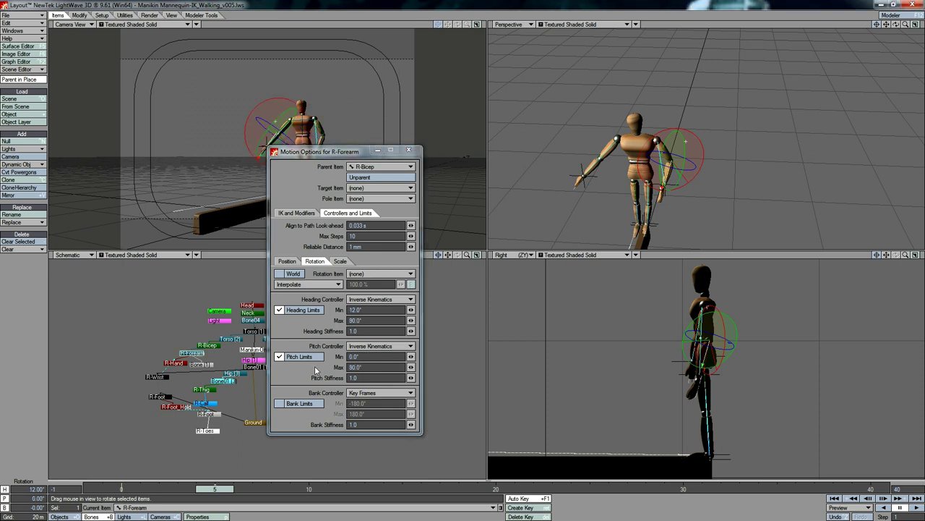
left_click(410, 151)
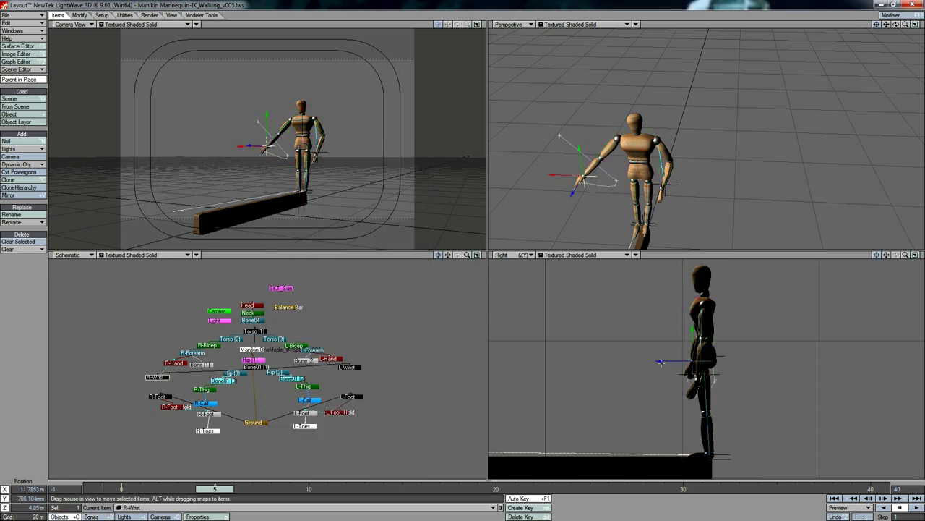
Step: At frame 5, move the L-Wrist goal forward so the left hand sits ahead of the body
left_click(349, 366)
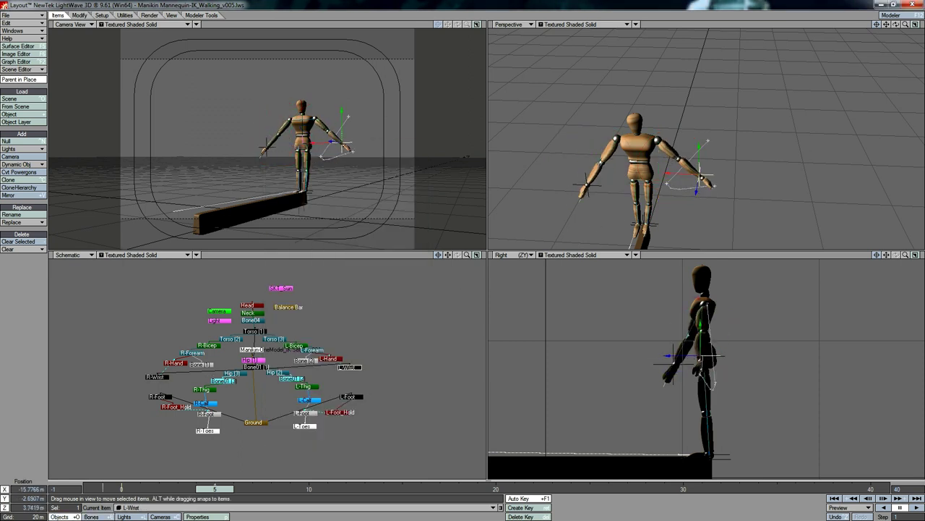
left_click_drag(792, 332, 781, 332)
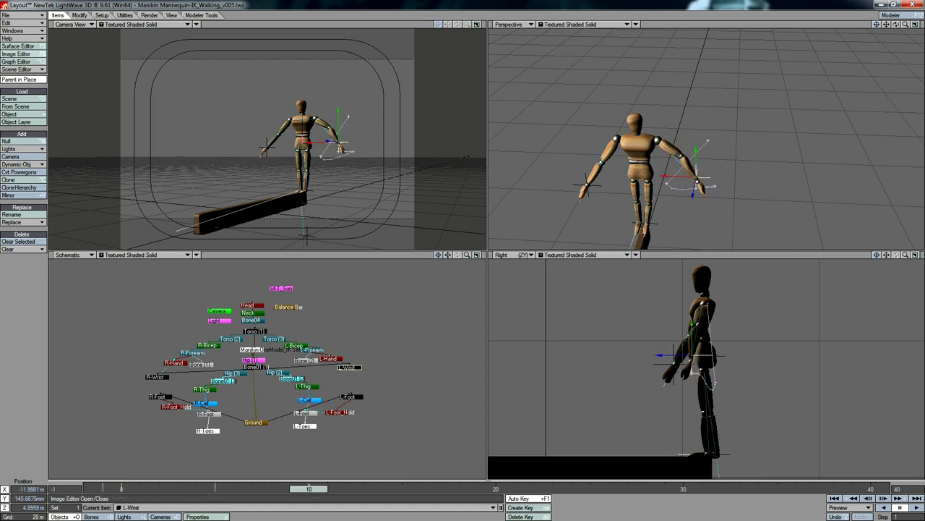
Step: Rotate the right hand's Bone (1) around frame 16 to about a -10° heading and 54° bank
left_click(625, 163)
key("y")
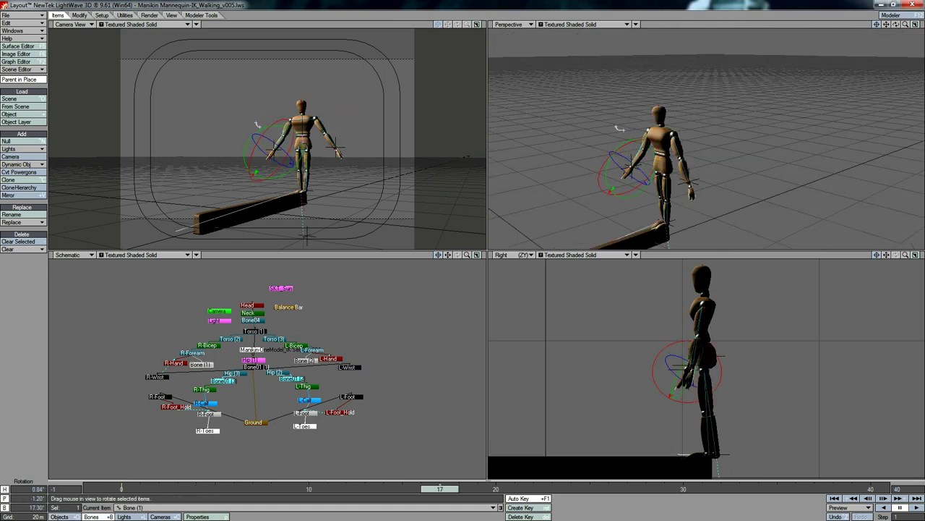
key("Left")
key("Left")
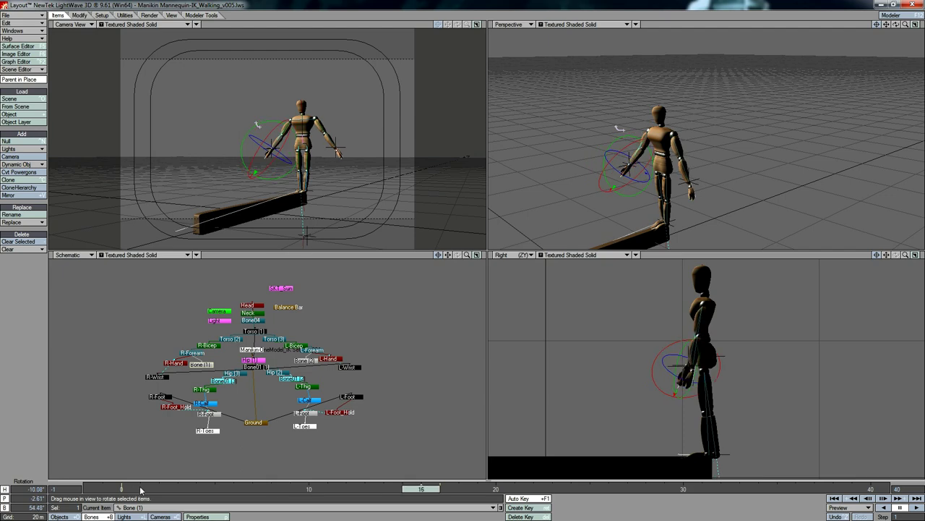
key("Down")
key("Down")
key("Down")
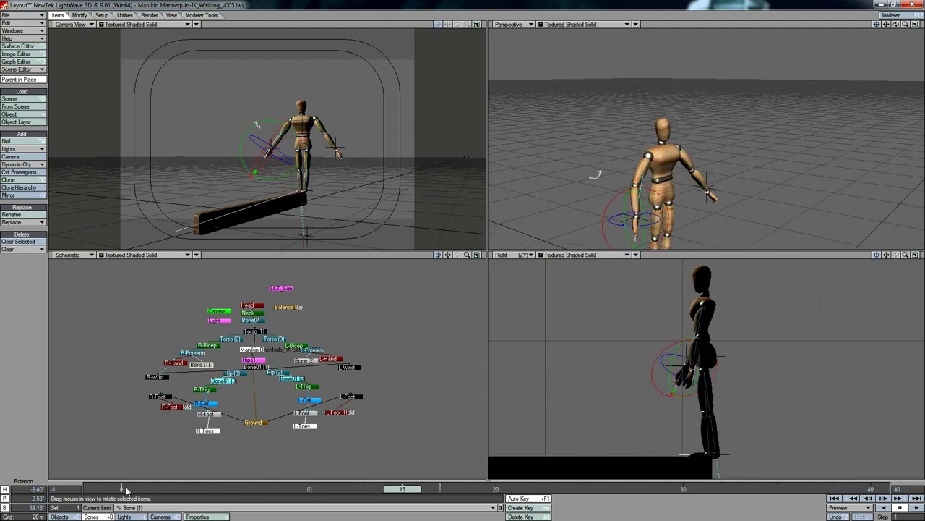
Step: At frame 10, lower the R-Wrist goal and shift it slightly outward to repose the right arm
left_click(446, 480)
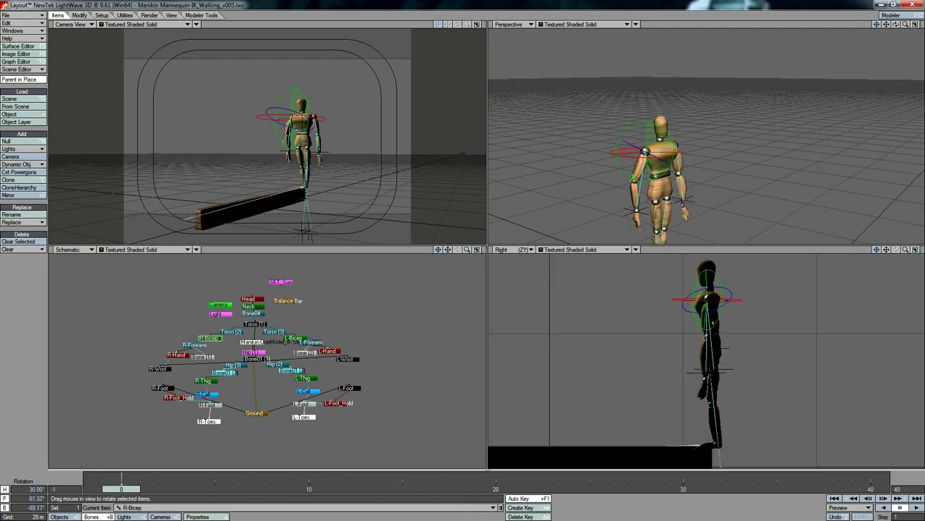
key("Left")
key("Left")
key("Left")
key("Left")
key("Left")
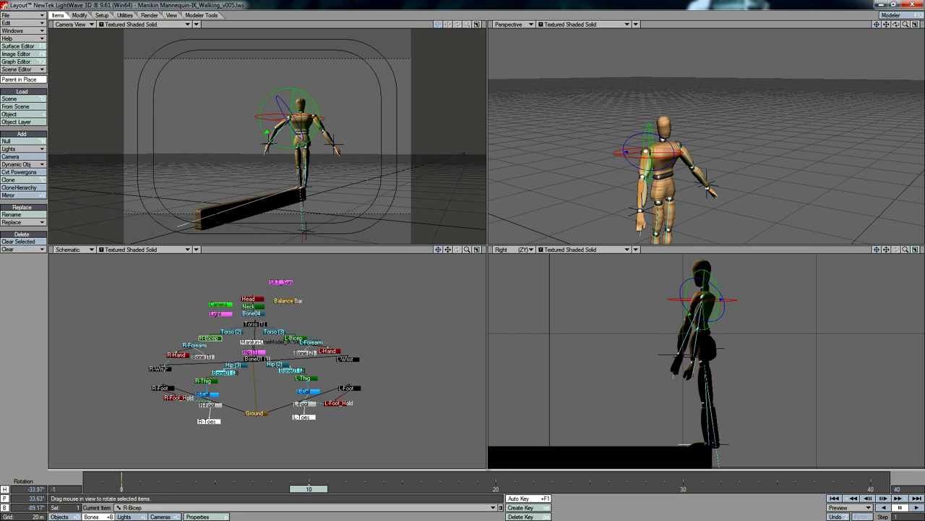
key("Down")
key("Down")
key("t")
left_click_drag(637, 188, 629, 217)
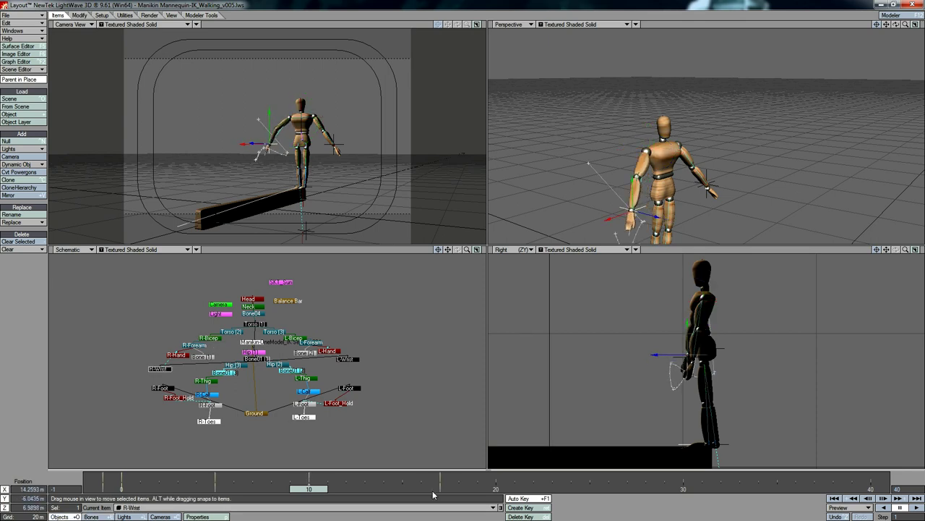
Step: At frame 30, check the R-Forearm bone's rotation and open its motion options
left_click_drag(434, 495, 610, 501)
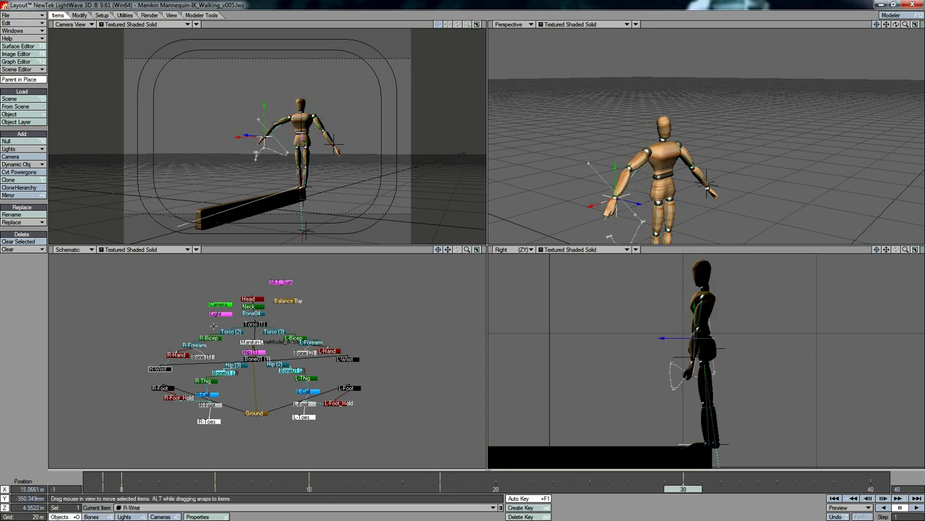
key("y")
key("Up")
left_click_drag(827, 91, 890, 33, "alt")
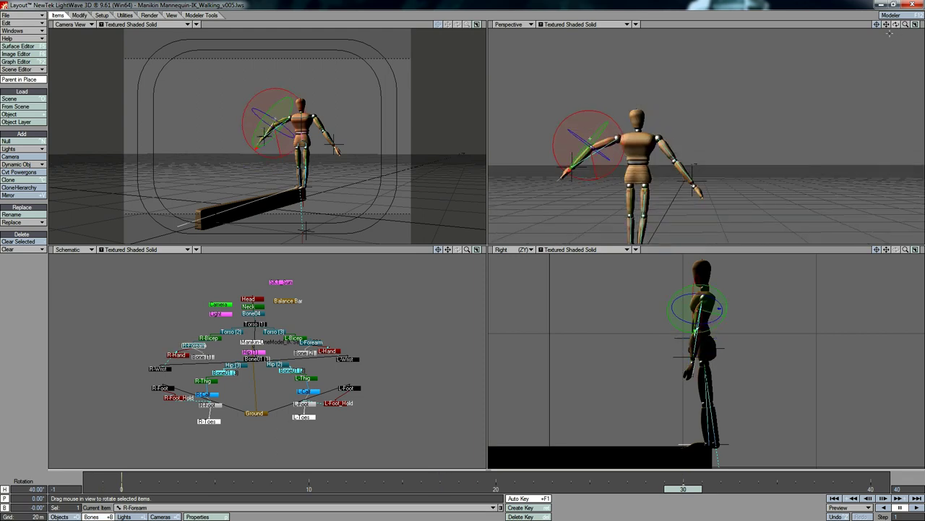
key("m")
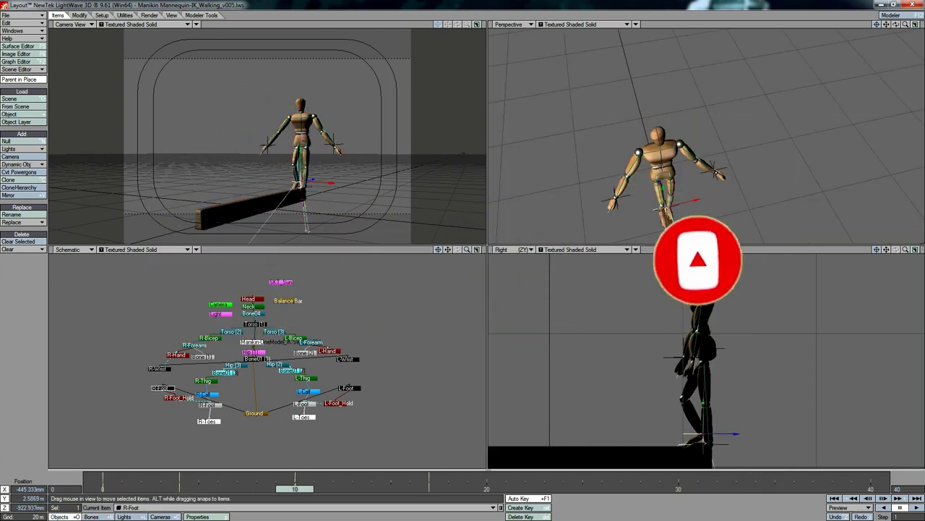
Step: Lift the R-Foot goal forward and up so the right knee rises, and key the L-Foot goal at frame 20
left_click_drag(703, 442, 665, 411)
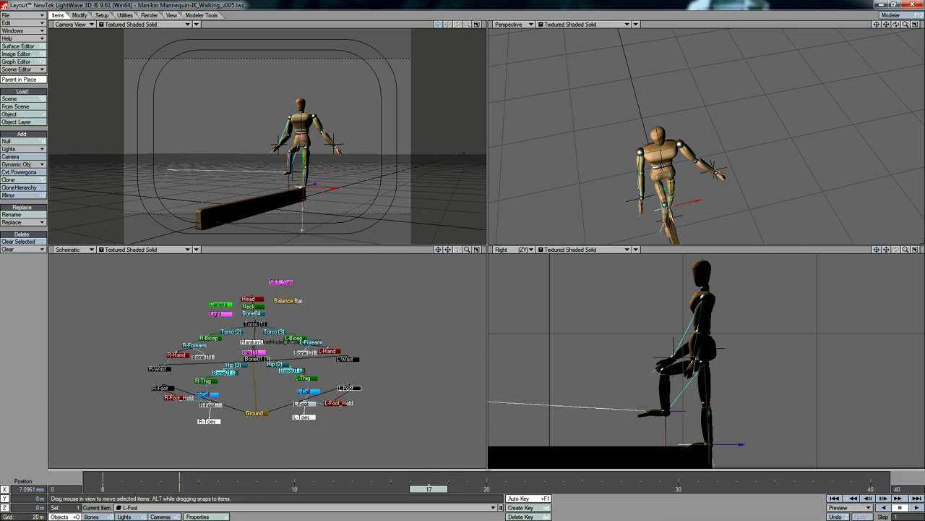
left_click_drag(428, 490, 486, 488)
key("ctrl+F2")
left_click(590, 190)
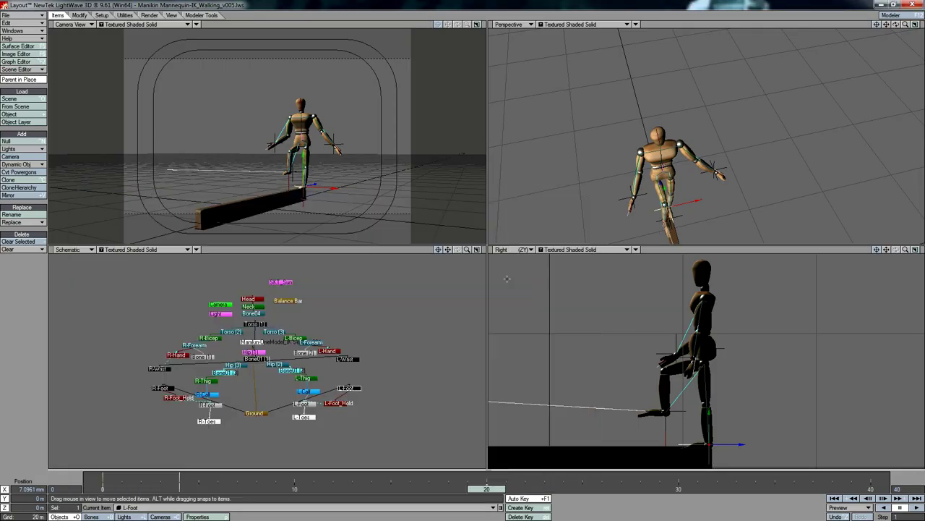
key("Return")
key("Return")
Step: At frame 22, view the arms from the side and check the L-Forearm bone's motion options
key("Right")
key("Right")
left_click(729, 134)
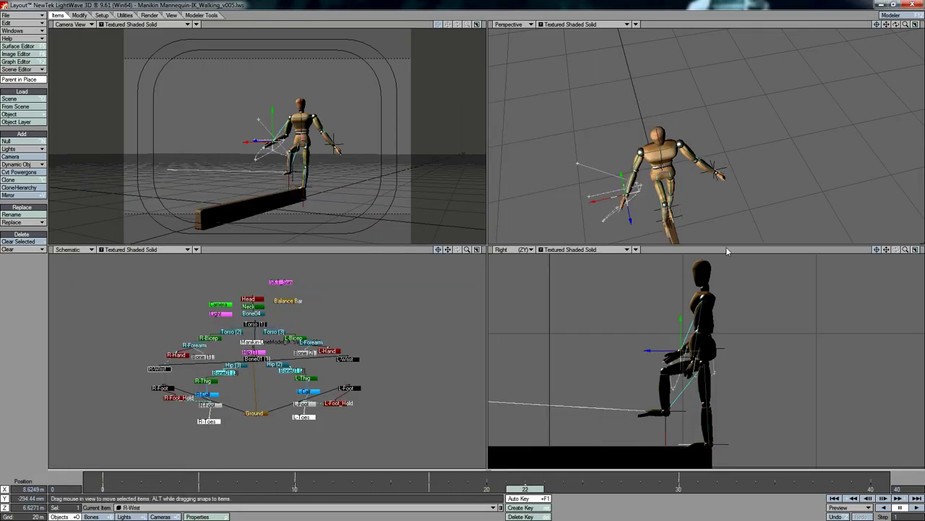
left_click_drag(729, 134, 679, 152, "alt")
key("y")
right_click(300, 341)
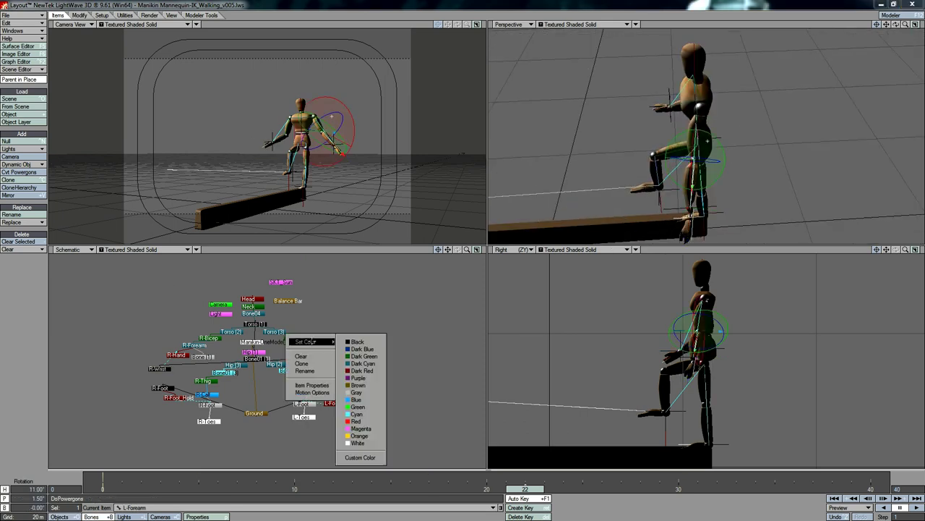
left_click(307, 394)
key("m")
key("t")
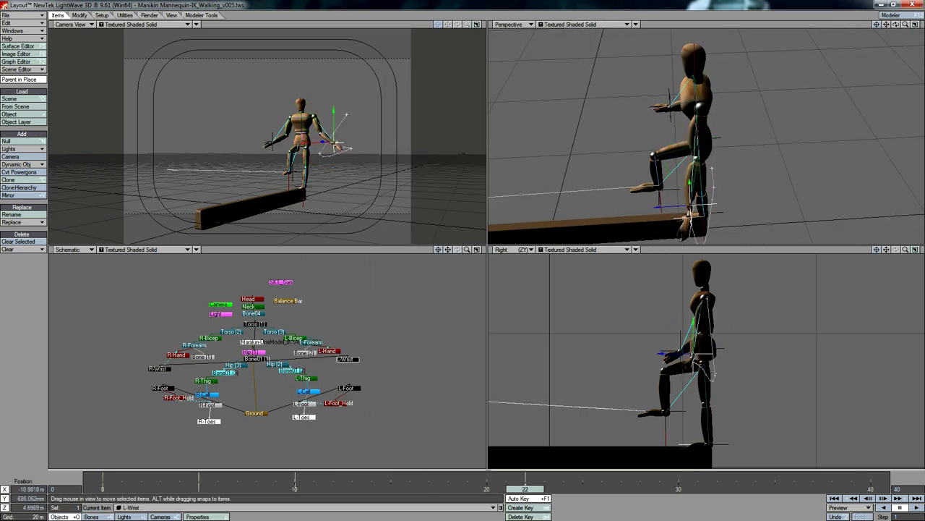
Step: Move the L-Wrist goal forward, and at frame 28 raise the R-Wrist goal so the right arm reaches out
left_click_drag(695, 215, 679, 217)
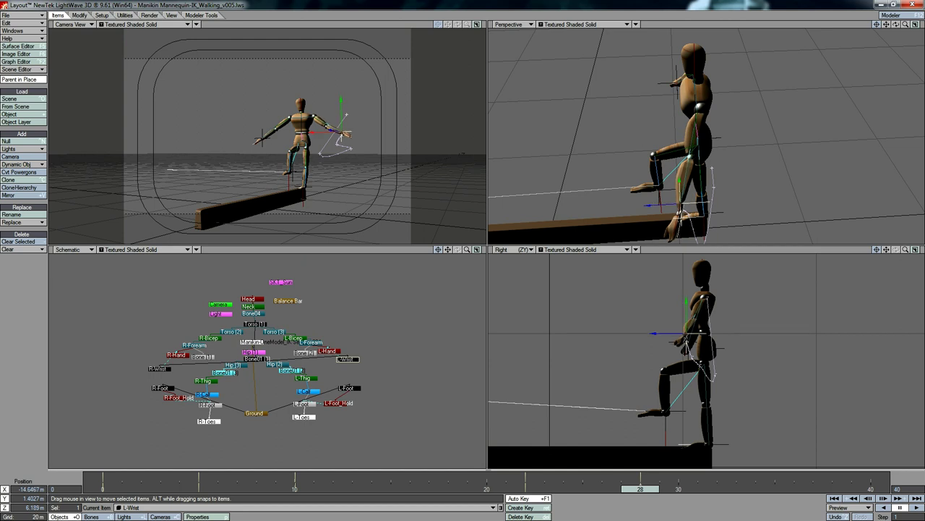
left_click_drag(694, 145, 636, 149, "alt")
left_click(564, 134)
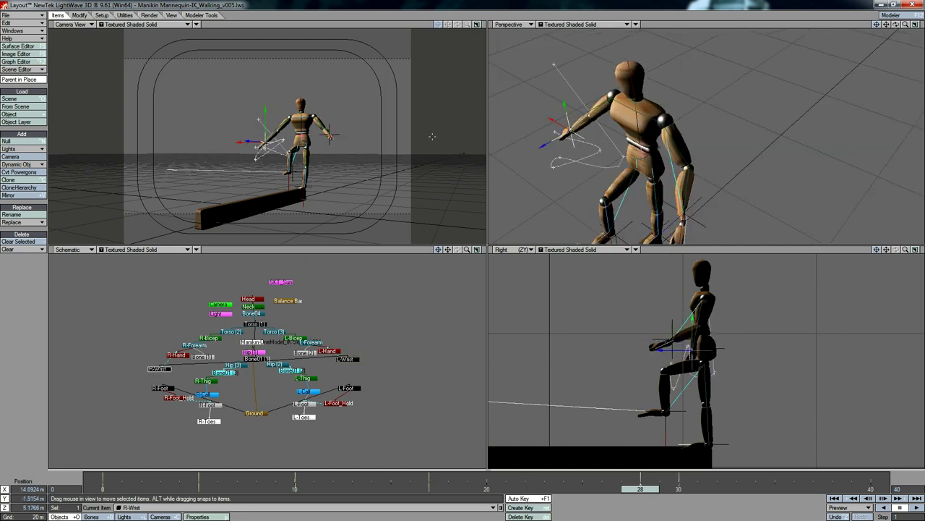
left_click_drag(564, 134, 548, 123)
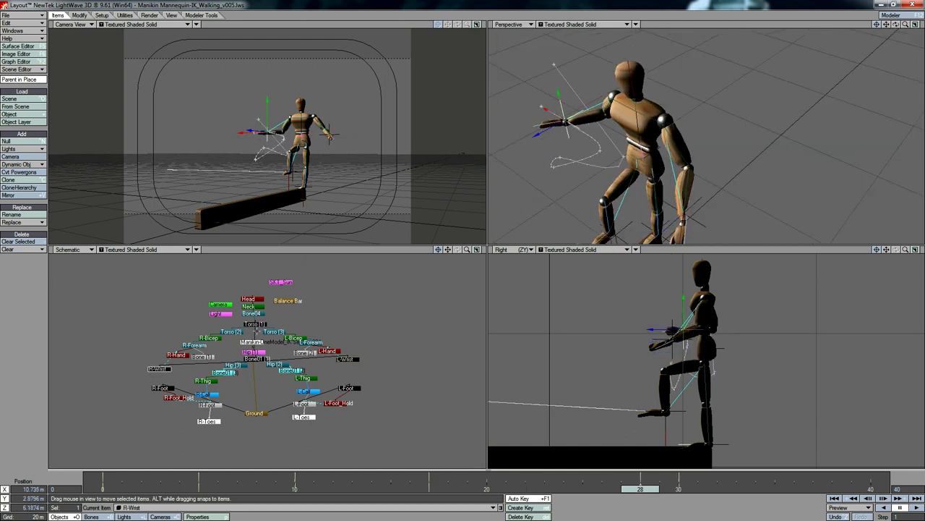
Step: Tilt the Head bone to a 17.7° pitch and -35.4° bank, and select the Bone01 (1) bone
key("y")
left_click(248, 298)
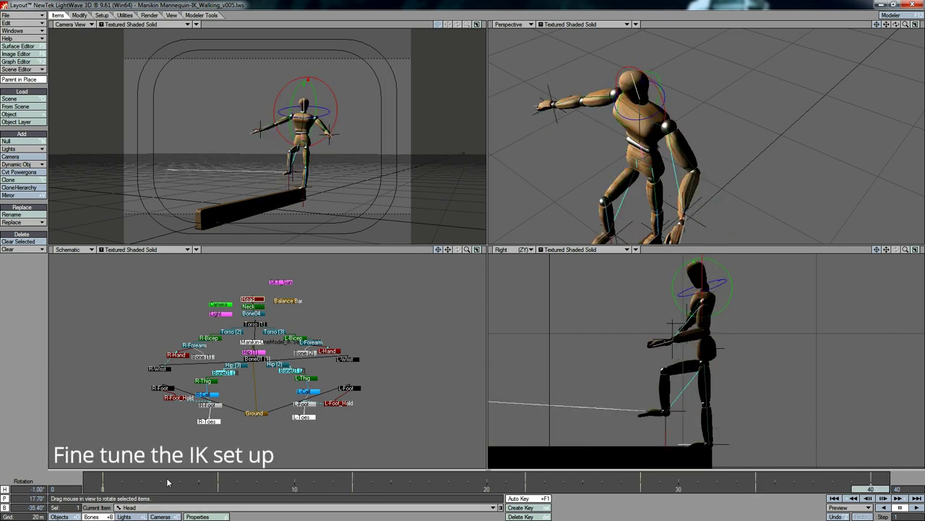
left_click(273, 350)
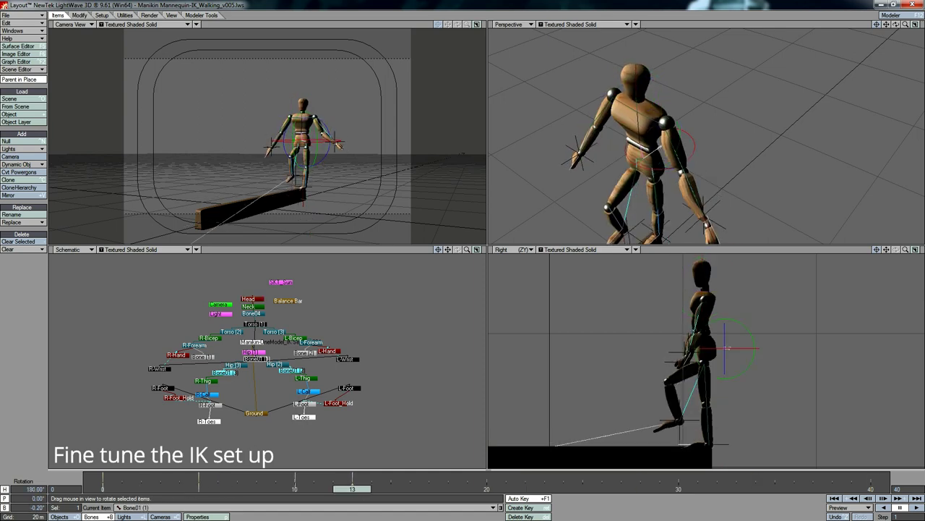
Step: At frame 21, raise the L-Foot goal to lift the left heel and rotate the L-Toes bone to a 23.4° heading
left_click_drag(886, 24, 887, 65)
left_click(346, 387)
key("y")
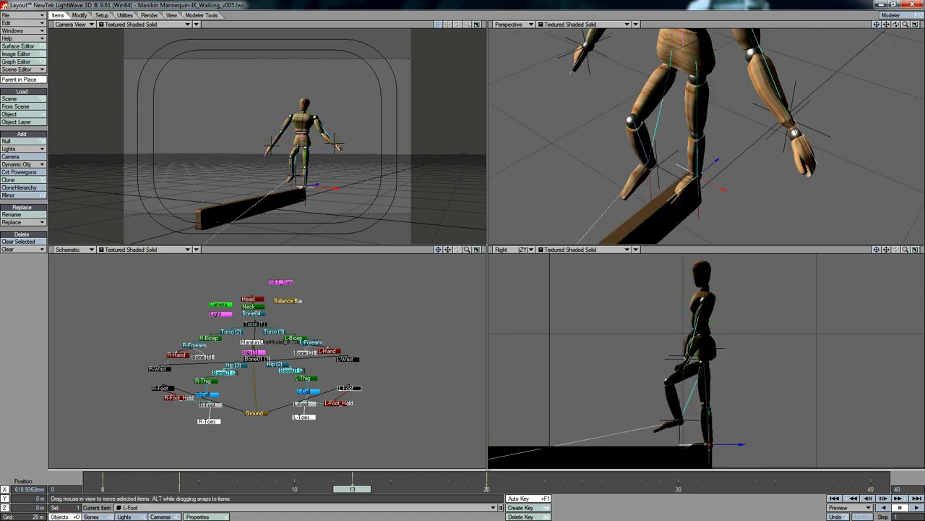
left_click(721, 435)
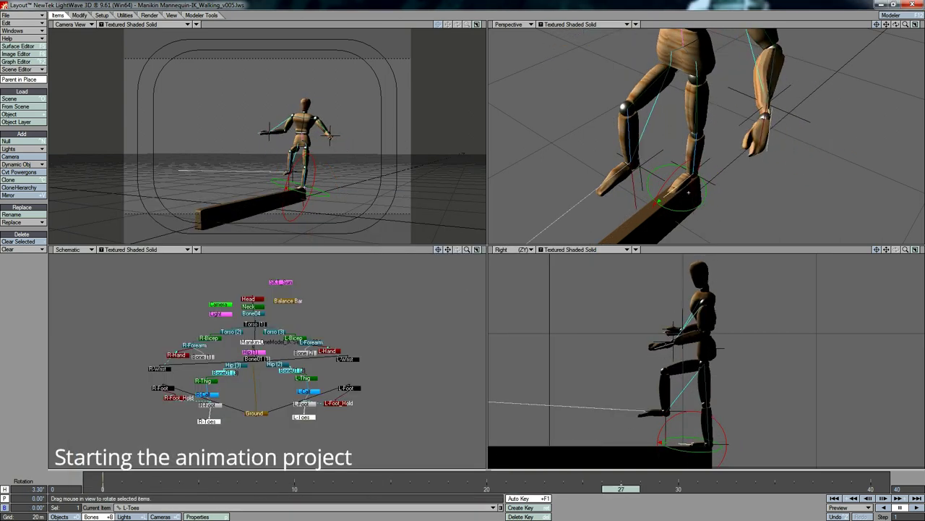
key("t")
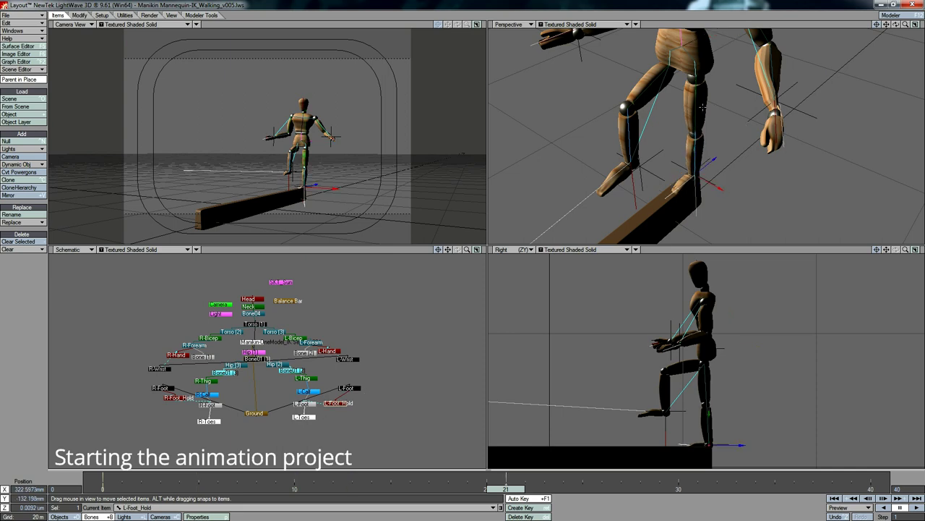
left_click_drag(724, 316, 724, 311)
left_click_drag(340, 208, 340, 197)
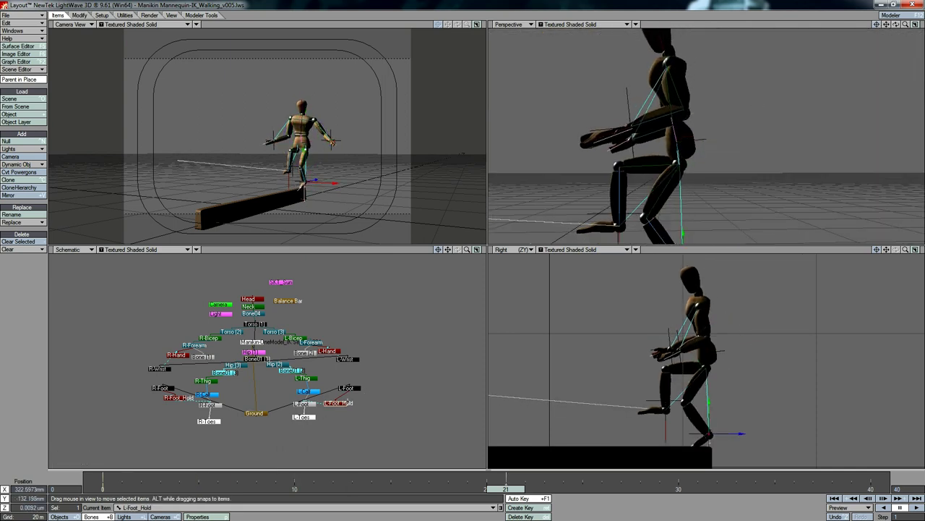
left_click_drag(695, 445, 705, 438)
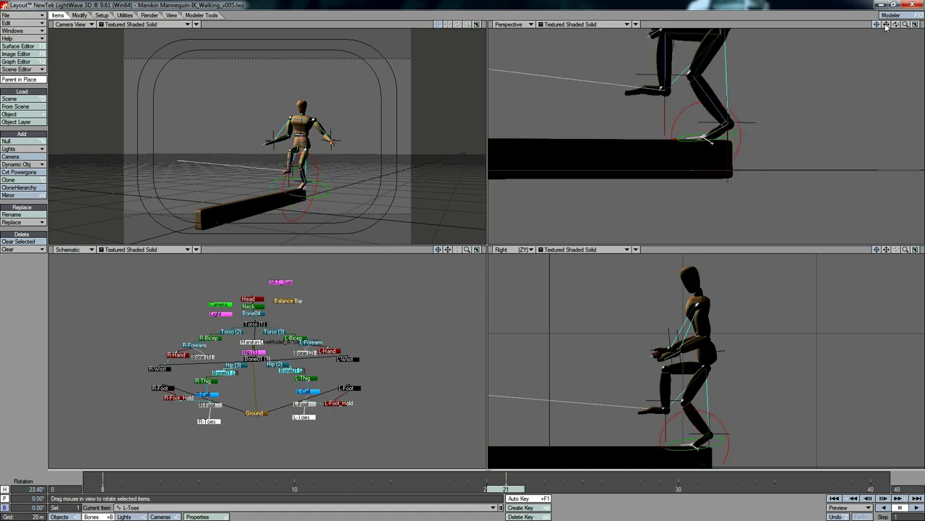
Step: At frame 24, lower the R-Foot goal towards the beam and inspect the R-Foot bone
left_click_drag(716, 145, 694, 136, "alt")
left_click(666, 383)
key("t")
key("Right")
key("Right")
key("Right")
left_click_drag(668, 380, 663, 419)
key("Down")
key("y")
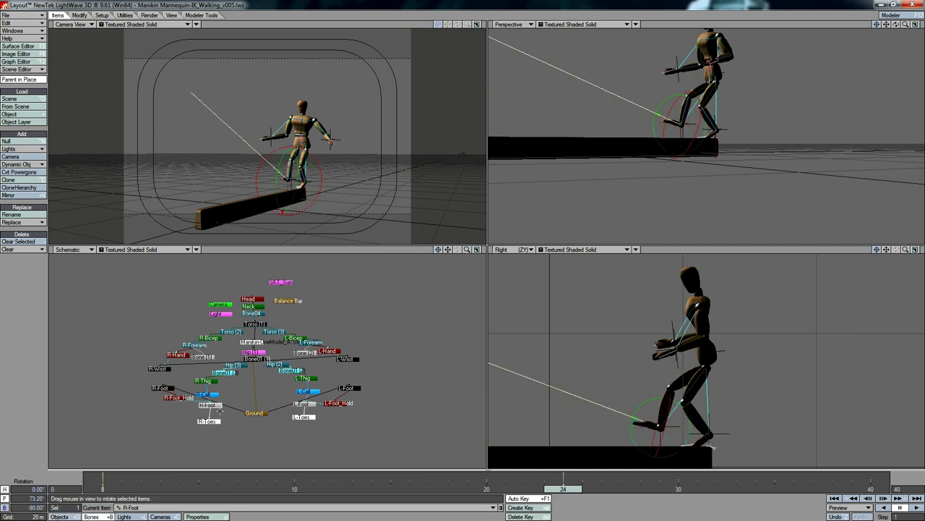
right_click(219, 410)
left_click(209, 434)
Step: At frame 30, pose a forward step with Bone01 (1) shifted forward, the R-Foot goal on the beam and the left heel raised
key("t")
key("Right")
key("Right")
key("Right")
key("Right")
key("Right")
key("Right")
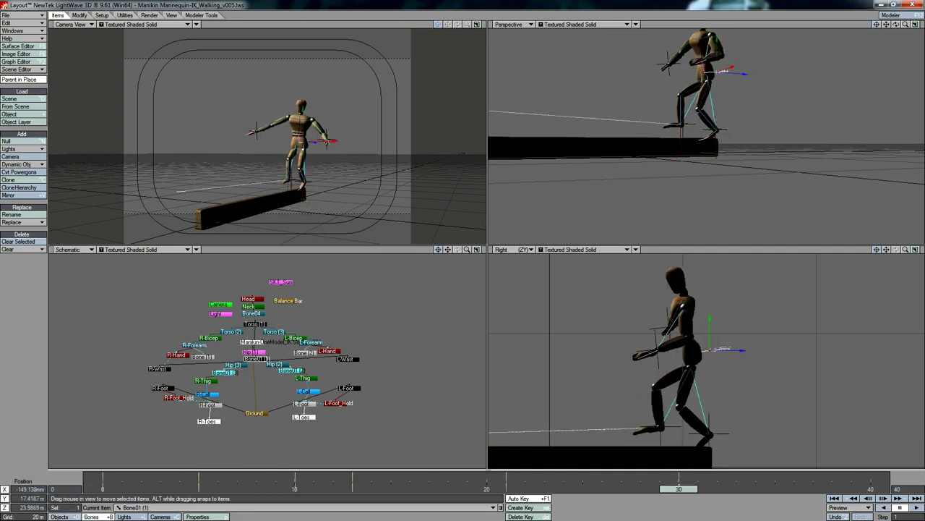
left_click(160, 389)
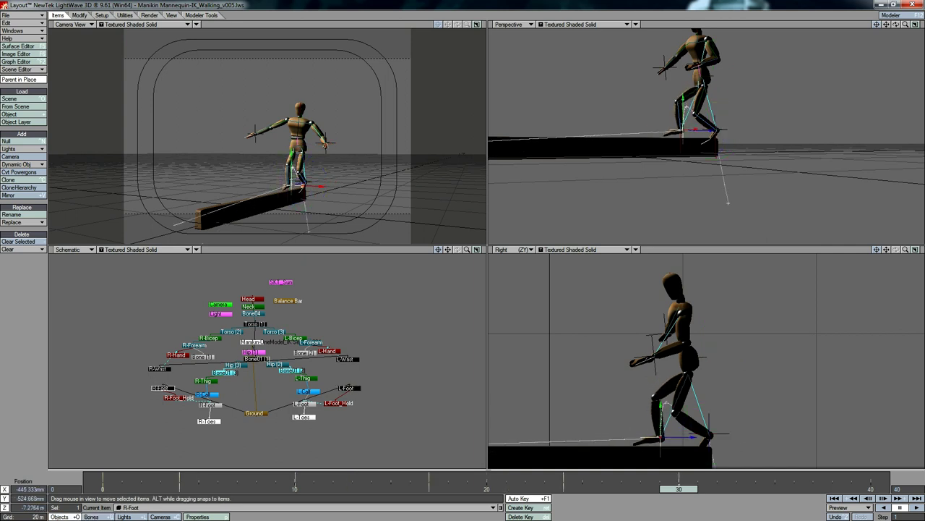
left_click(698, 398)
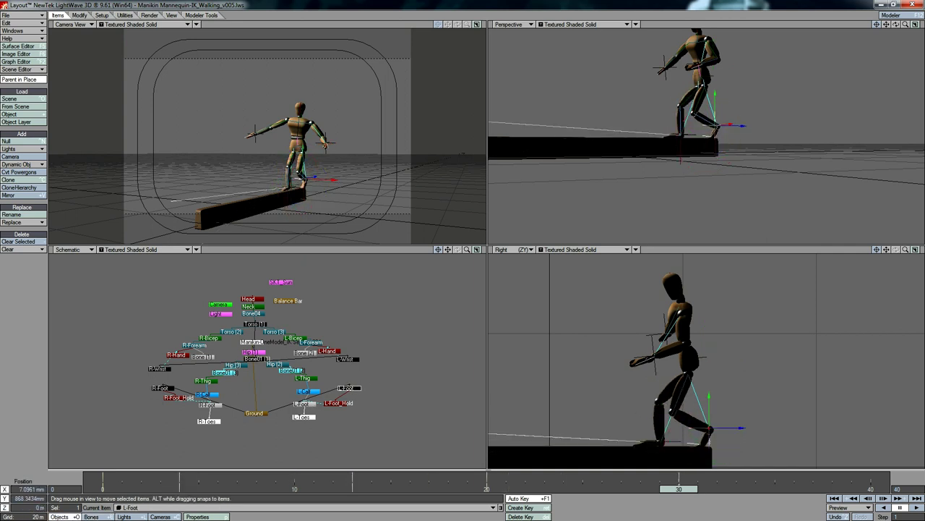
Step: Go back to frame 20 and examine the L-Toes bone's motion options and rotation
key("Left")
key("Left")
key("Left")
key("Left")
key("Left")
key("Left")
key("Left")
key("Left")
key("Left")
key("Left")
right_click(284, 407)
left_click(309, 465)
key("y")
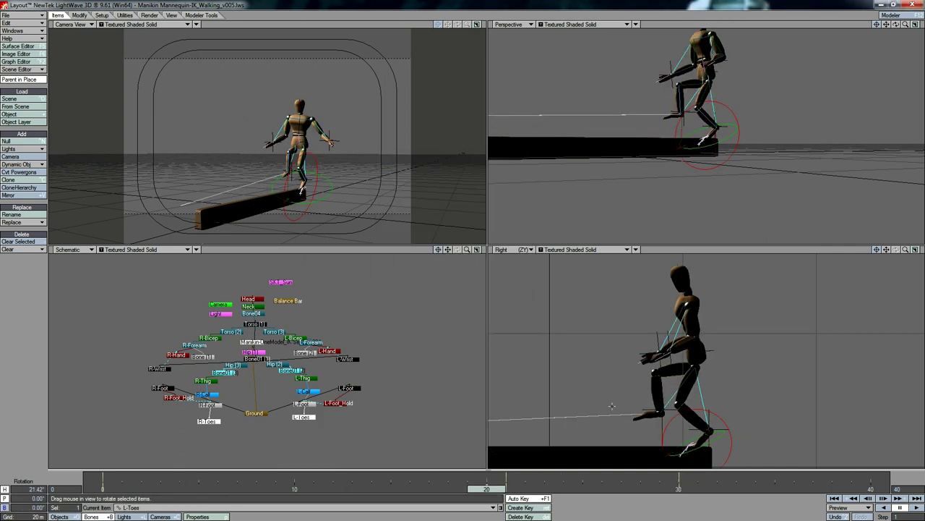
Step: Step back to frame 4 to check the L-Toes bone's rotation, and reselect the L-Foot goal
key("Left")
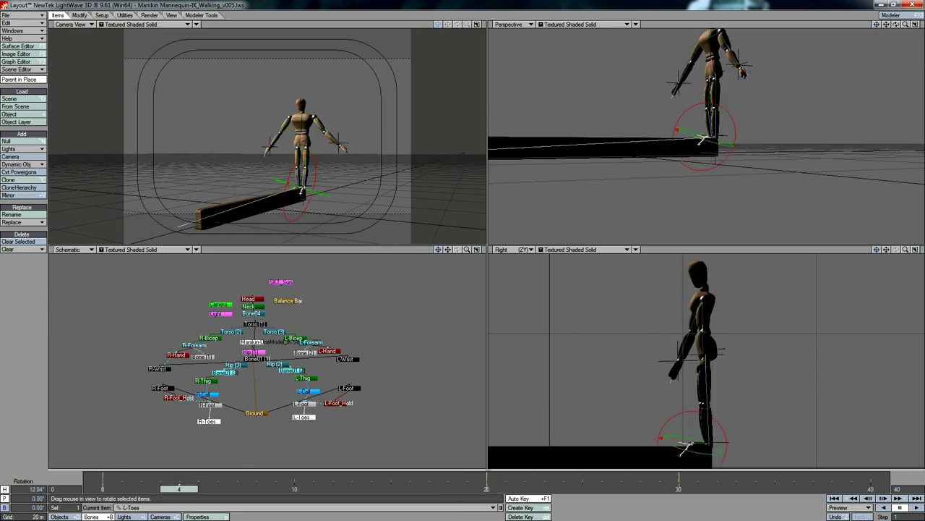
key("Left")
key("Left")
key("Left")
key("Left")
key("Left")
key("Left")
key("Left")
key("Left")
key("Left")
key("t")
key("Up")
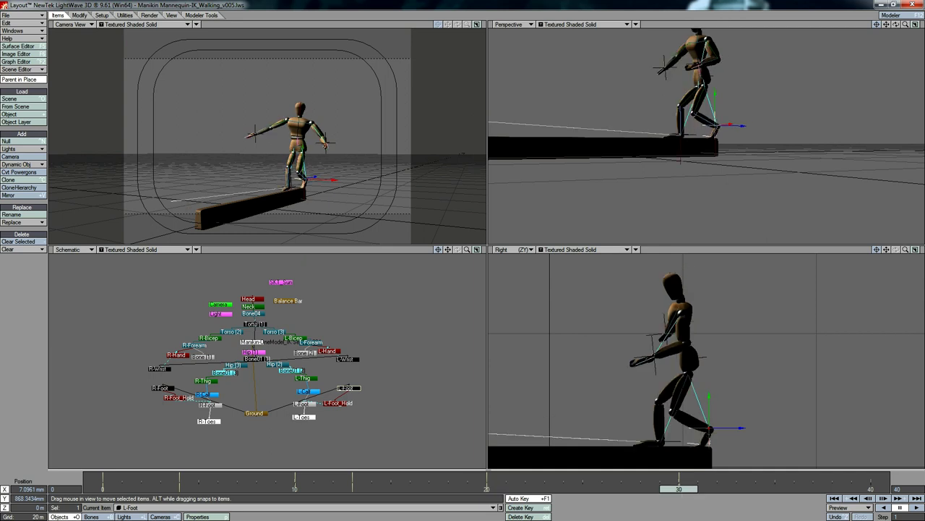
Step: At frame 30, raise the L-Wrist goal and move it inward so the left forearm extends forward
key("shift+b")
key("y")
key("shift+o")
key("t")
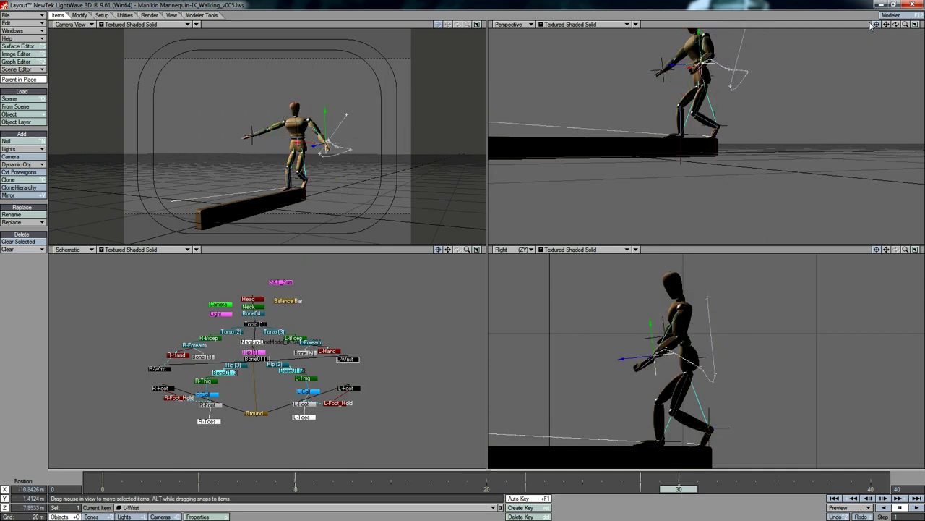
key("a")
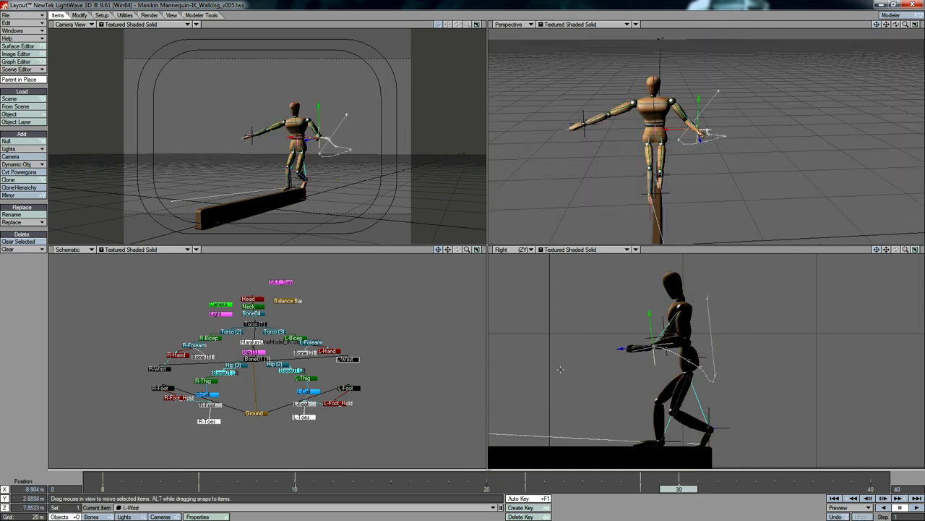
Step: At frame 30, lower the R-Wrist goal and bring it inward, and check the R-Foot and R-Toes bones' rotation
left_click(578, 128)
left_click_drag(326, 203, 352, 205)
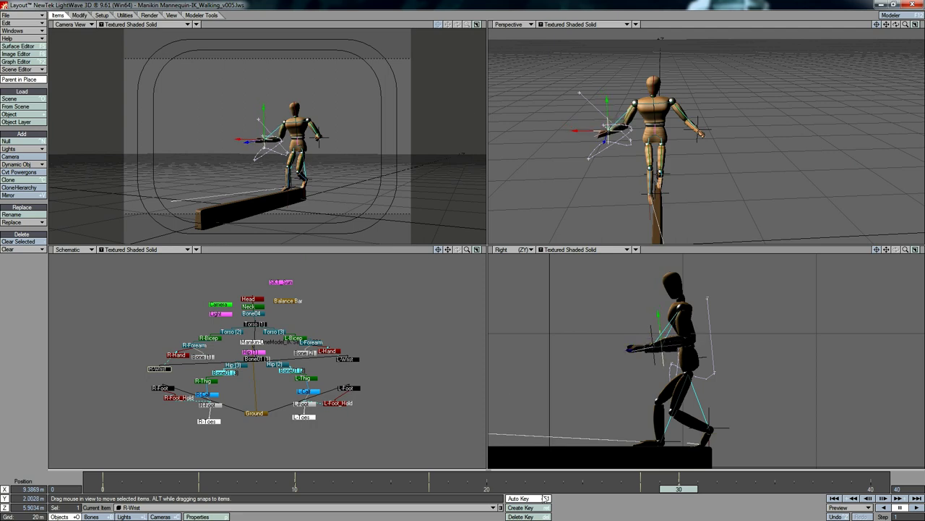
left_click(652, 190)
key("y")
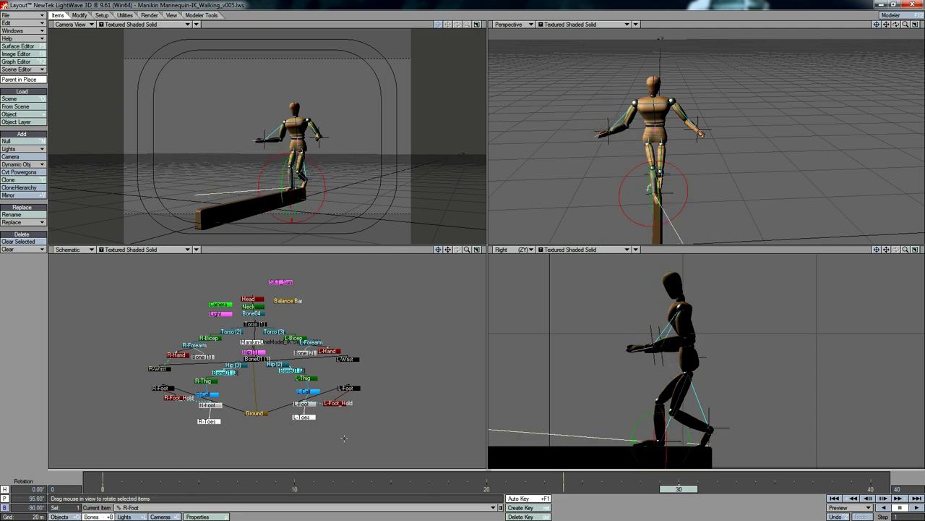
left_click(666, 234)
left_click(209, 421)
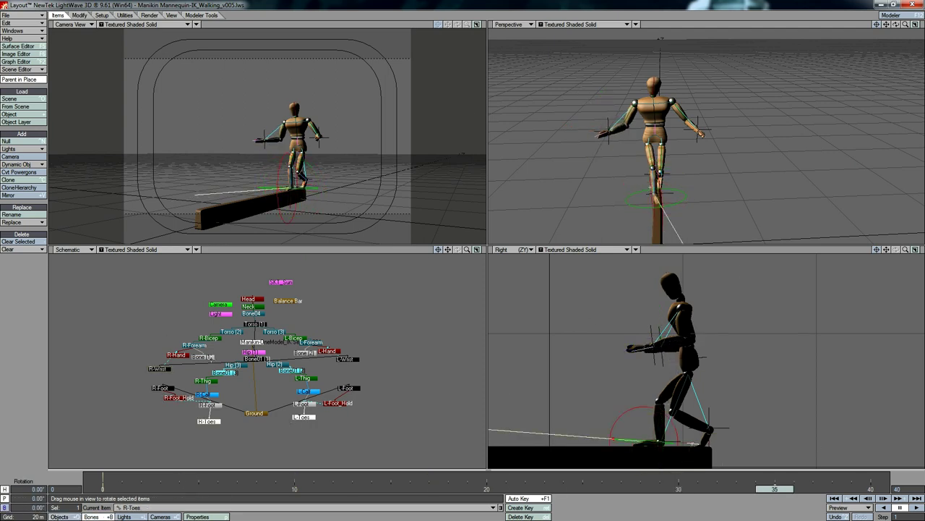
Step: At frame 40, move Bone01 (1) forward along the beam so the body's weight passes over the right foot
left_click(254, 357)
key("t")
left_click_drag(712, 357, 690, 350)
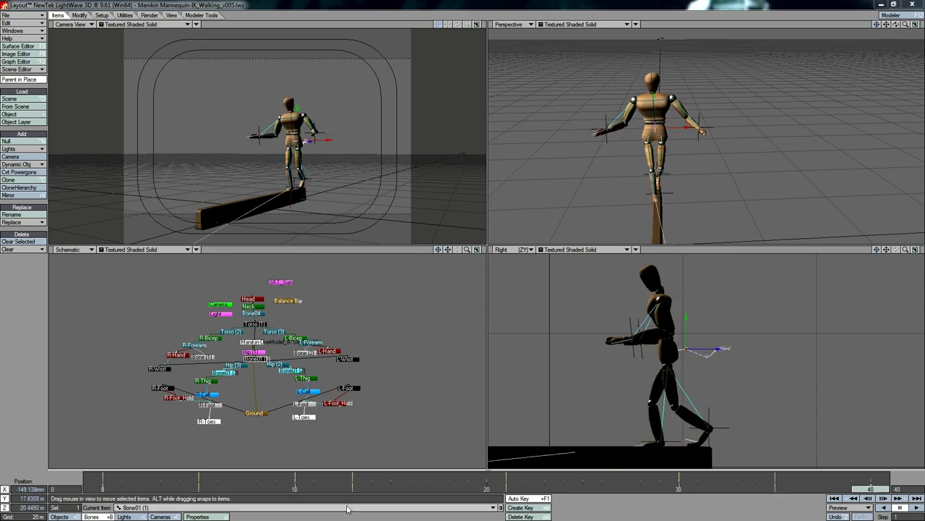
left_click_drag(723, 348, 716, 348)
Step: Lower the R-Wrist goal at frame 50, and lower the L-Wrist goal through frame 60 to a Y position of about 1.21 m
left_click(159, 368)
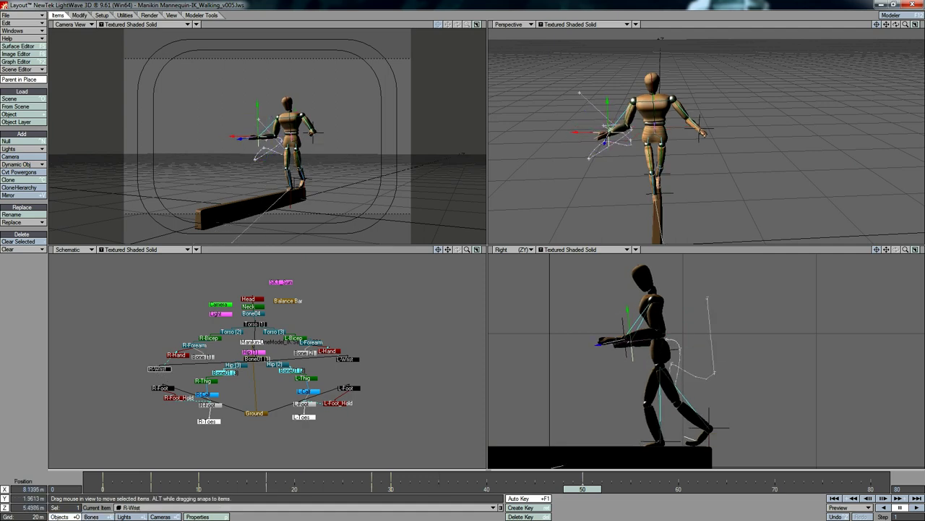
left_click(715, 125)
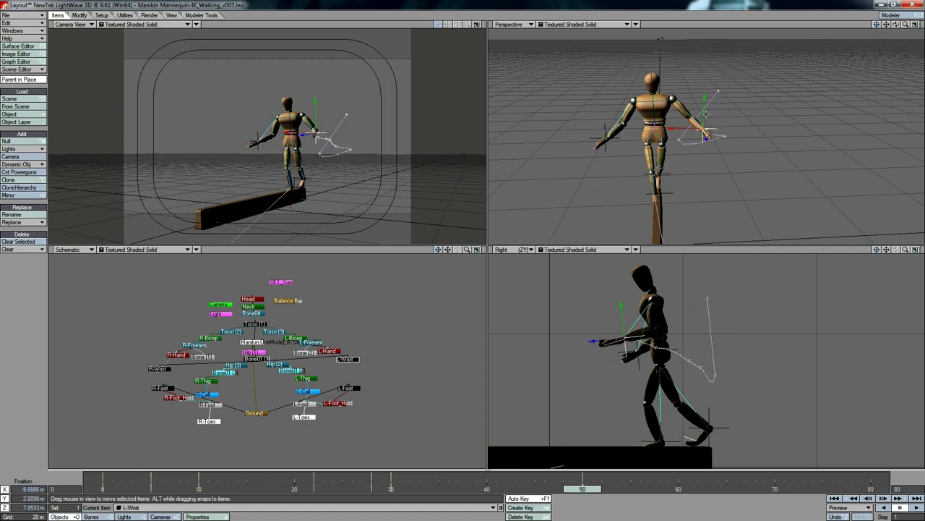
left_click_drag(622, 340, 622, 345)
left_click_drag(418, 494, 640, 490)
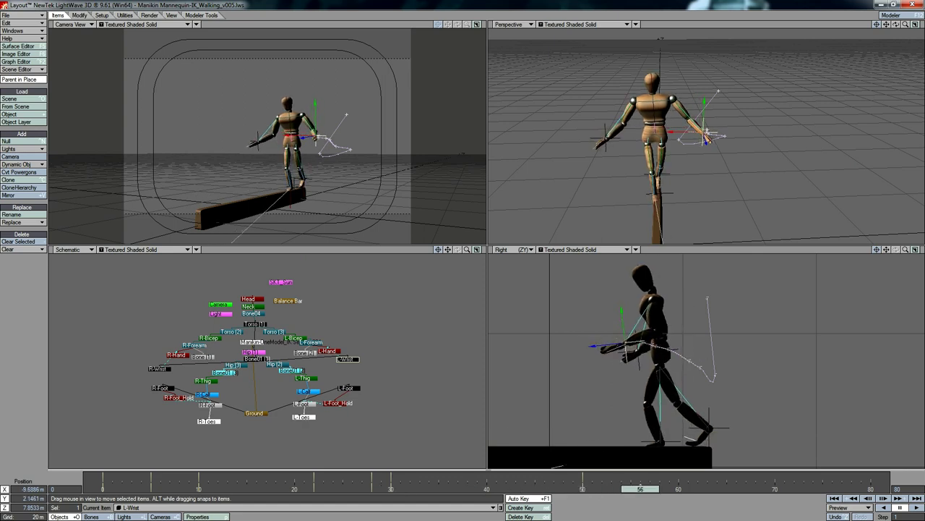
left_click_drag(511, 304, 515, 309)
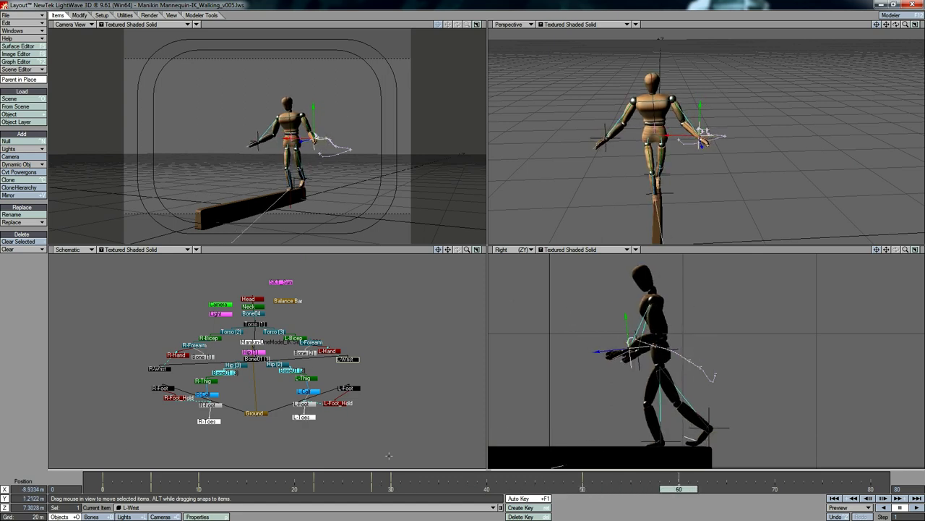
Step: At frame 60, lift the L-Foot goal forward beside the standing right leg and tilt Bone01 (1) to a bank of -1.70°
left_click(707, 433)
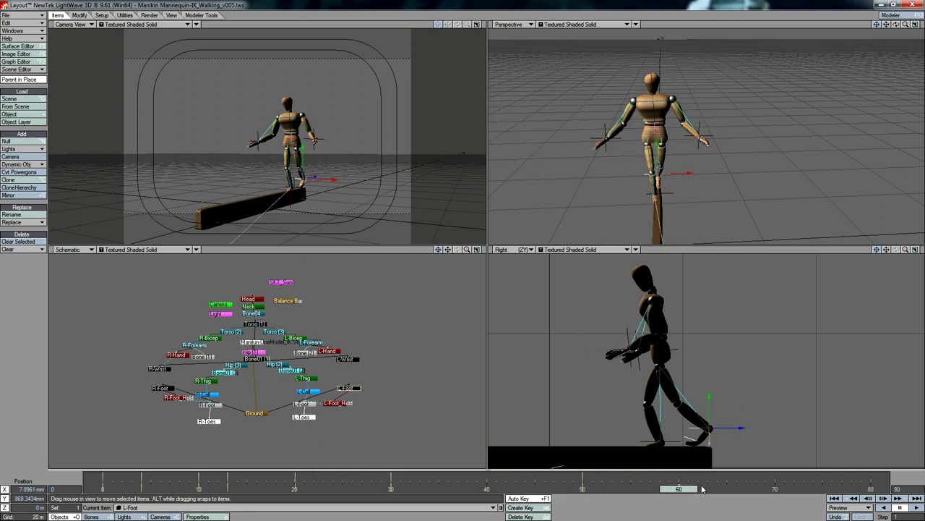
left_click_drag(712, 445, 733, 413)
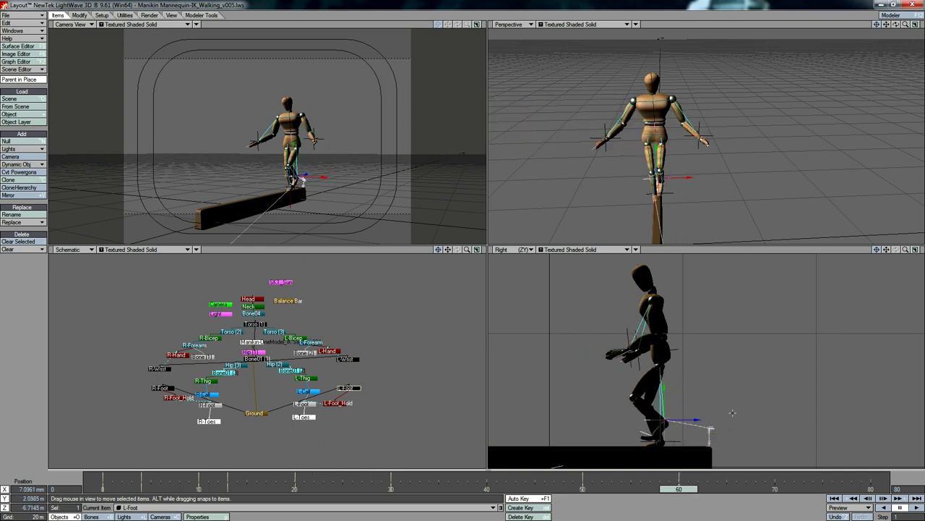
left_click(723, 352)
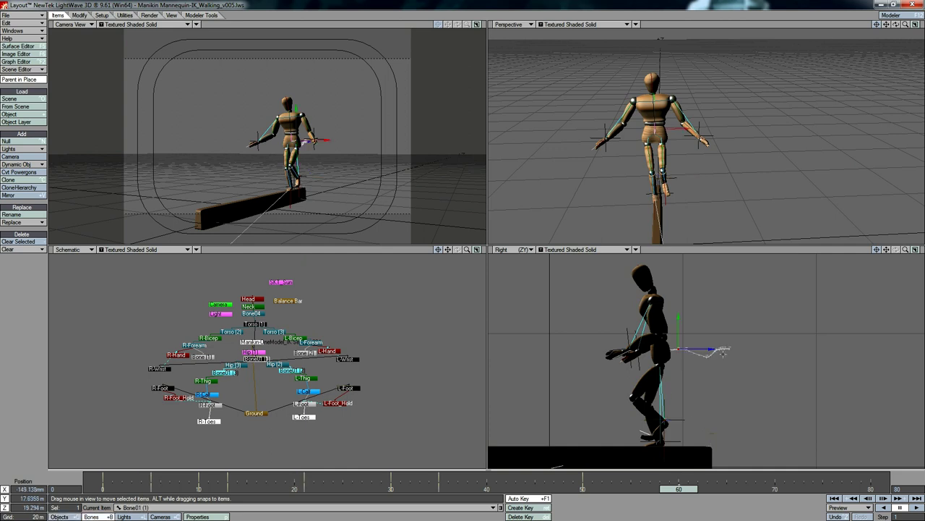
right_click_drag(626, 340, 628, 350)
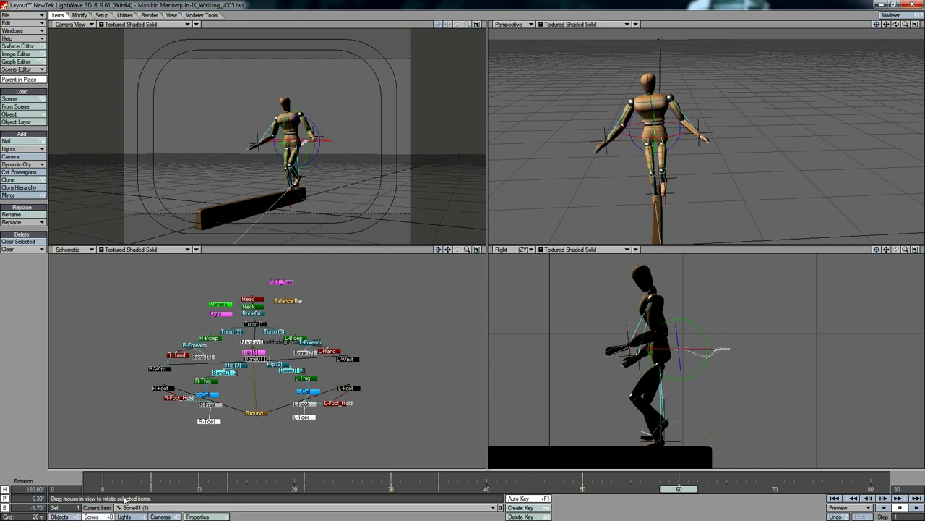
key("Up")
Step: Rotate the Hip (1) bone at ten-frame intervals from frame 10 onward, finishing at frame 70
left_click_drag(710, 348, 327, 257)
left_click(197, 490)
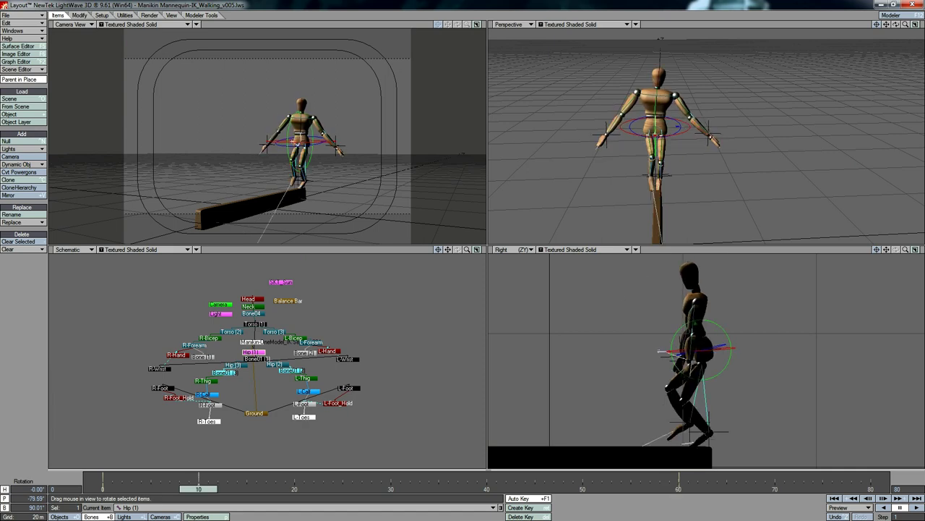
left_click(294, 490)
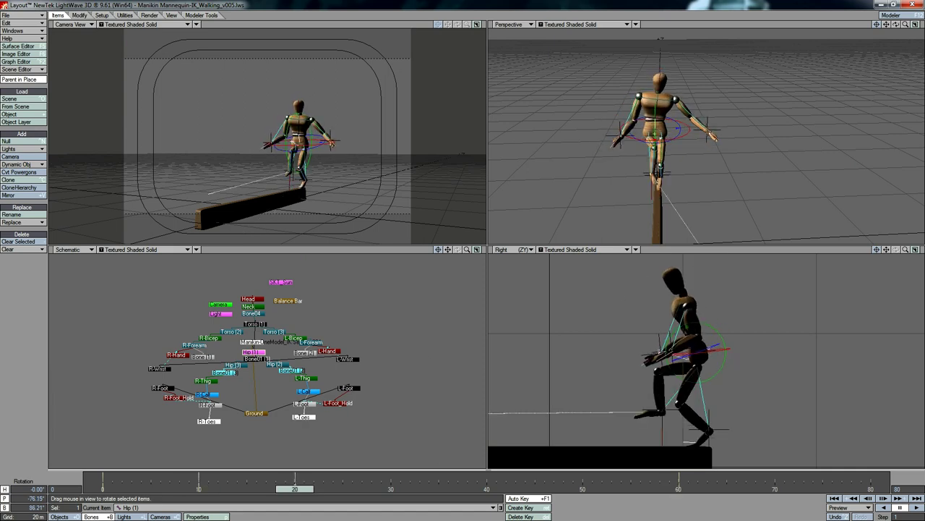
left_click(390, 489)
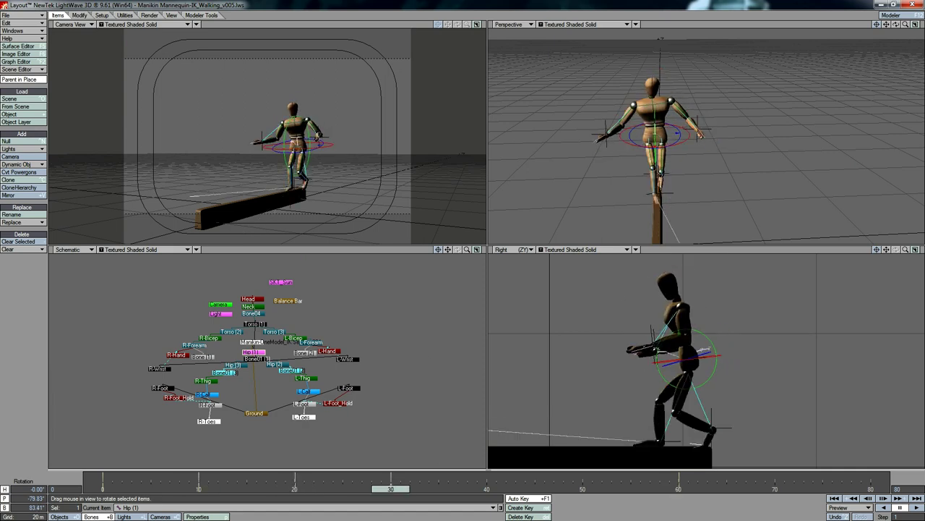
left_click(487, 484)
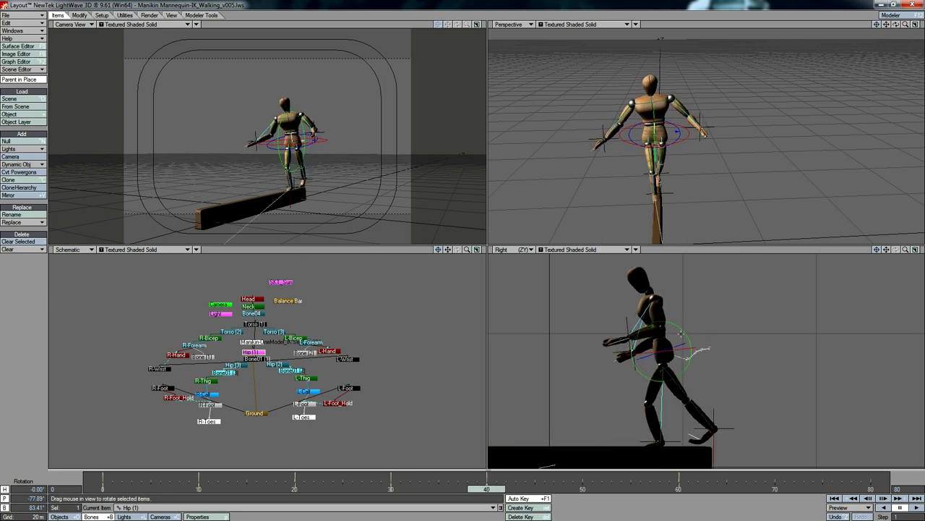
left_click(582, 489)
left_click(775, 489)
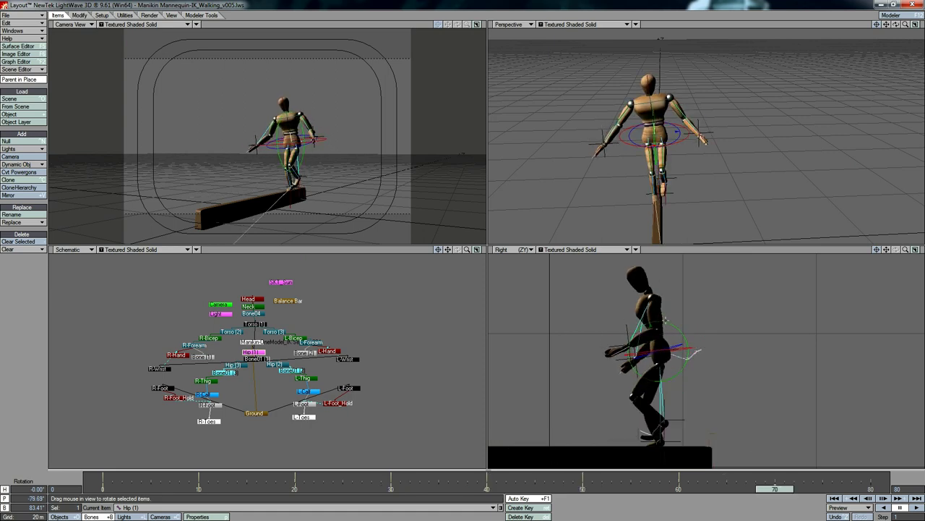
left_click_drag(654, 326, 657, 322)
Step: Check the Torso (1) bone back through its keys to frame 17 and adjust the R-Wrist goal there
left_click(649, 307)
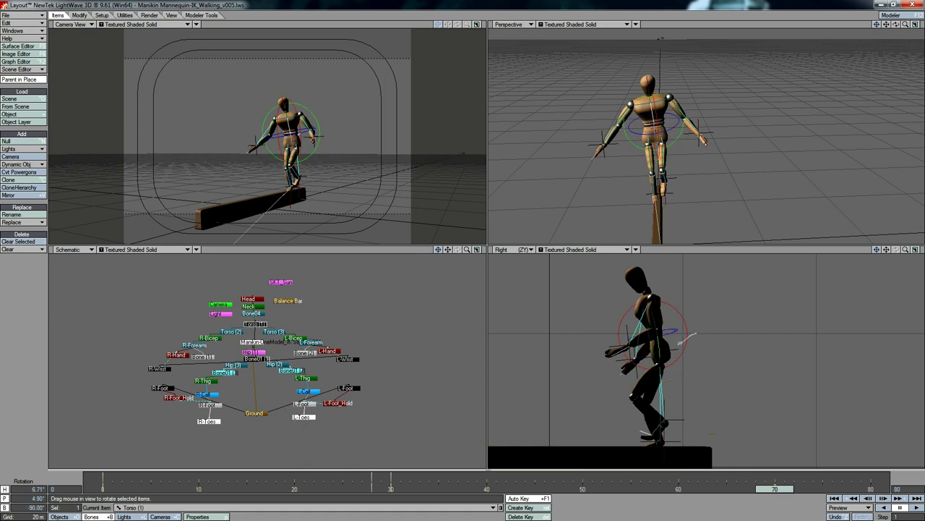
left_click(371, 489)
left_click_drag(371, 489, 257, 489)
left_click(158, 368)
key("t")
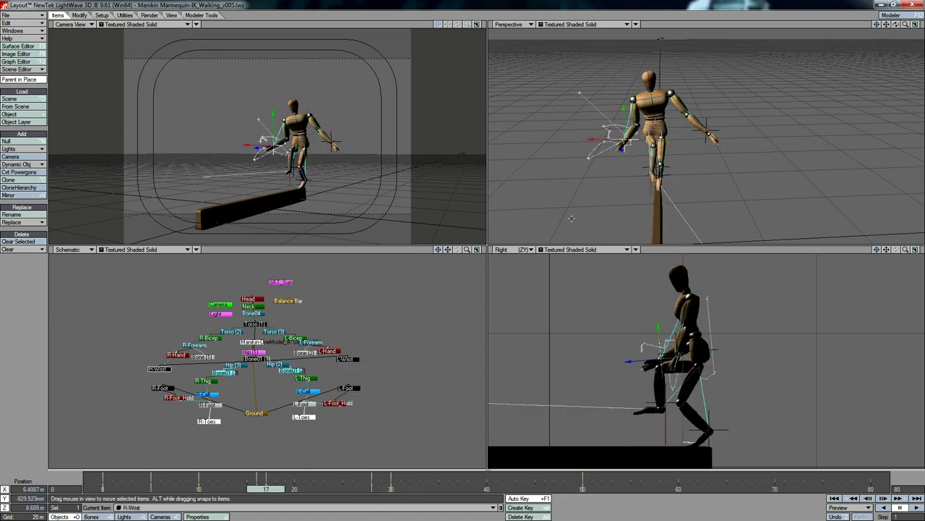
Step: Advance through the timeline to frame 80 and rotate the Neck bone
left_click(604, 489)
left_click_drag(603, 489, 870, 488)
left_click(249, 307)
key("y")
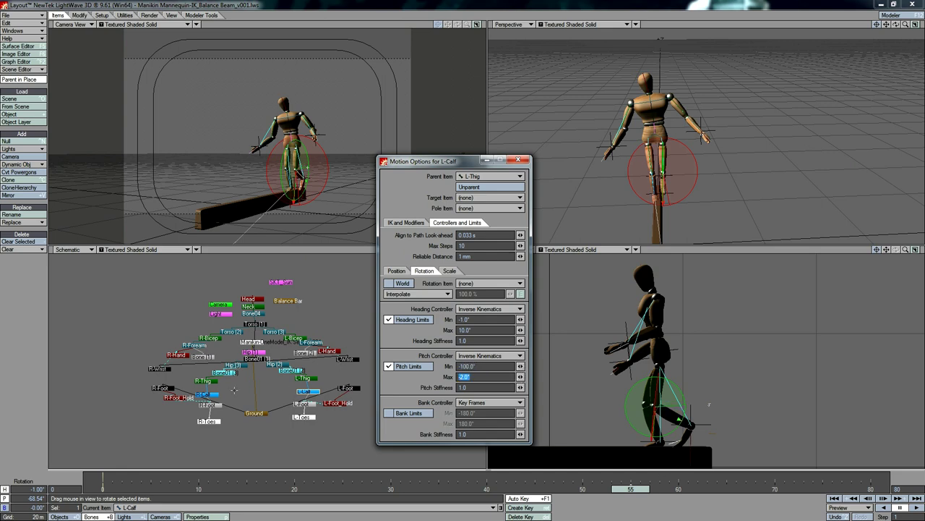
Step: Check the R-Calf bone's motion options and rotate the L-Toes bone to a heading of 8.50° at frame 60
left_click(205, 394)
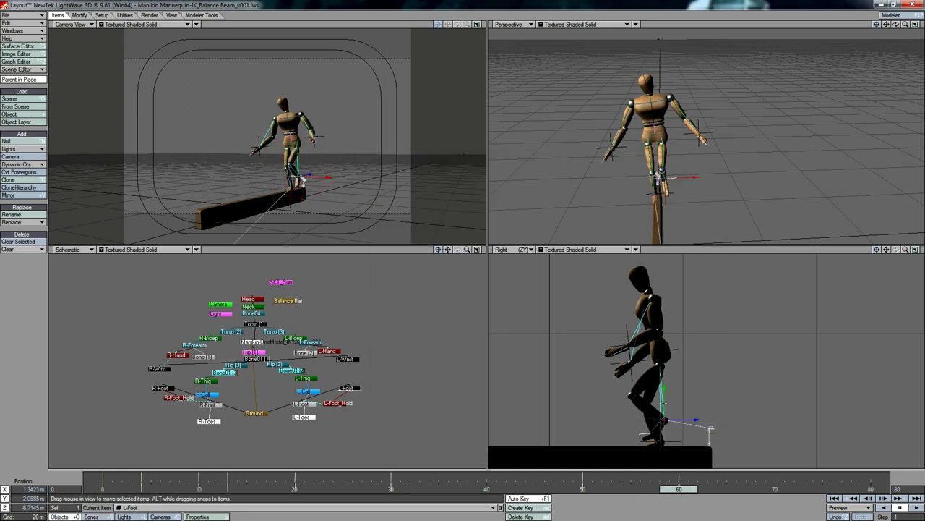
left_click(304, 416)
key("y")
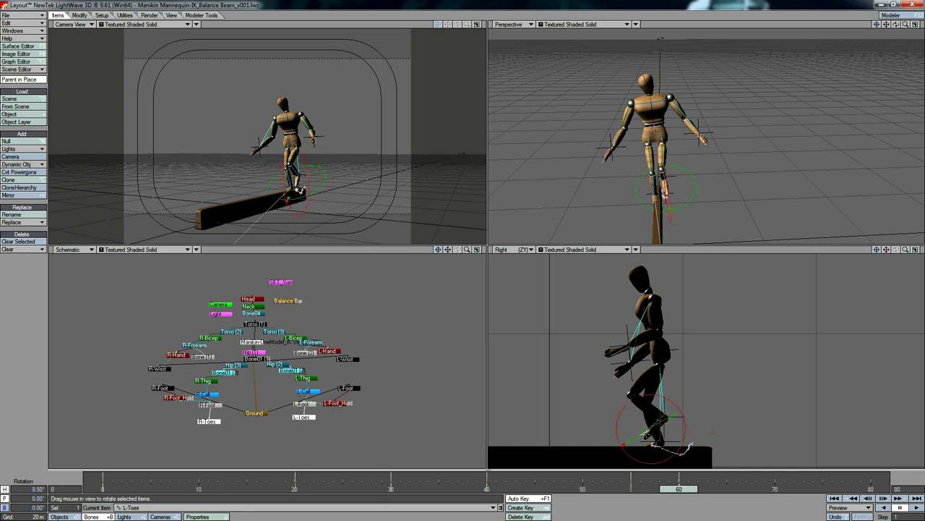
key("Up")
Step: At frame 70, move the body forward over the beam and rotate the R-Foot bone to a pitch of 103.80°
left_click_drag(678, 489, 777, 492)
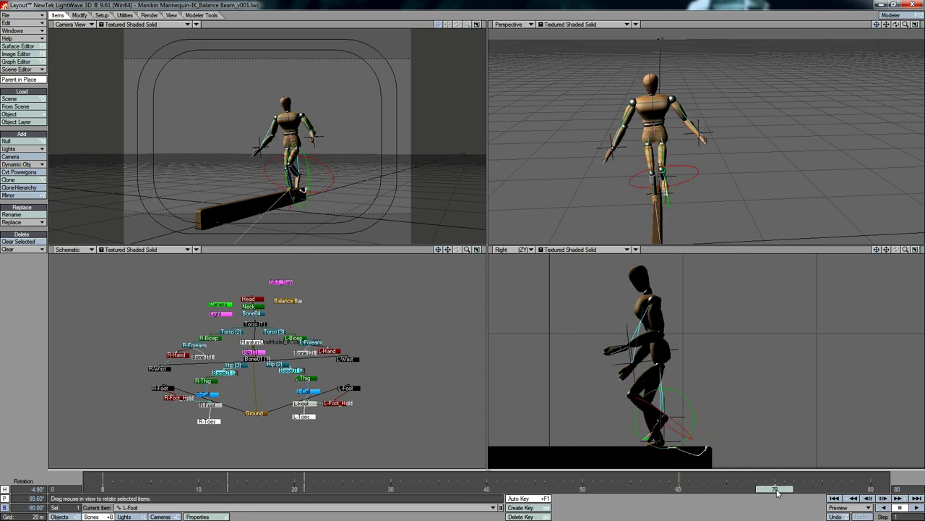
key("t")
left_click_drag(655, 434, 684, 351)
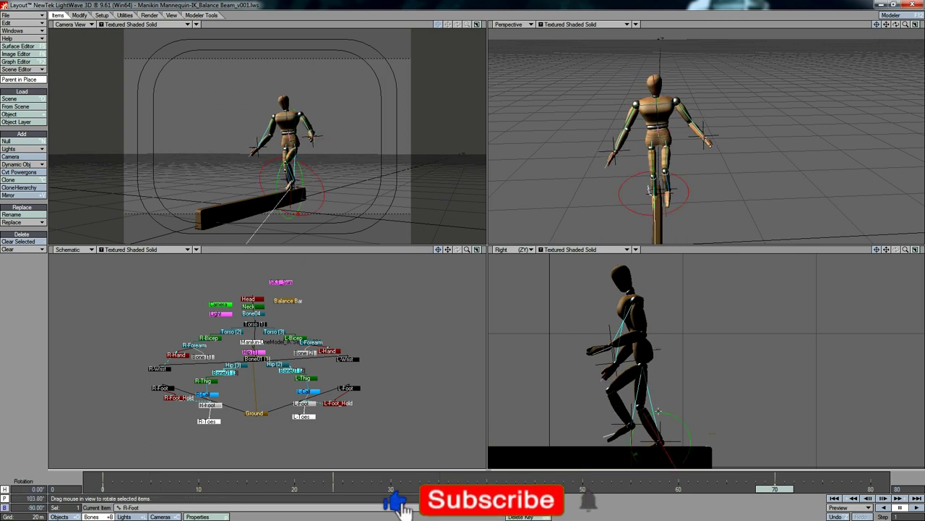
key("t")
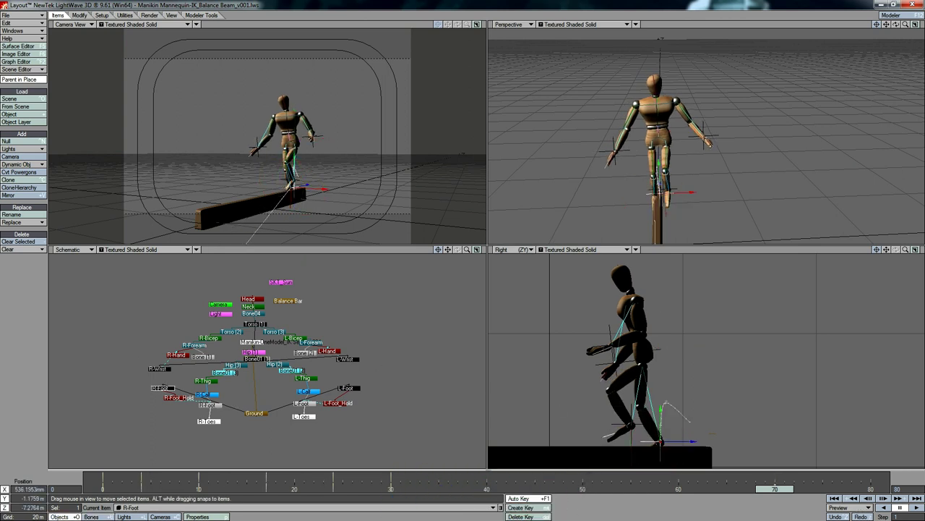
left_click(656, 436)
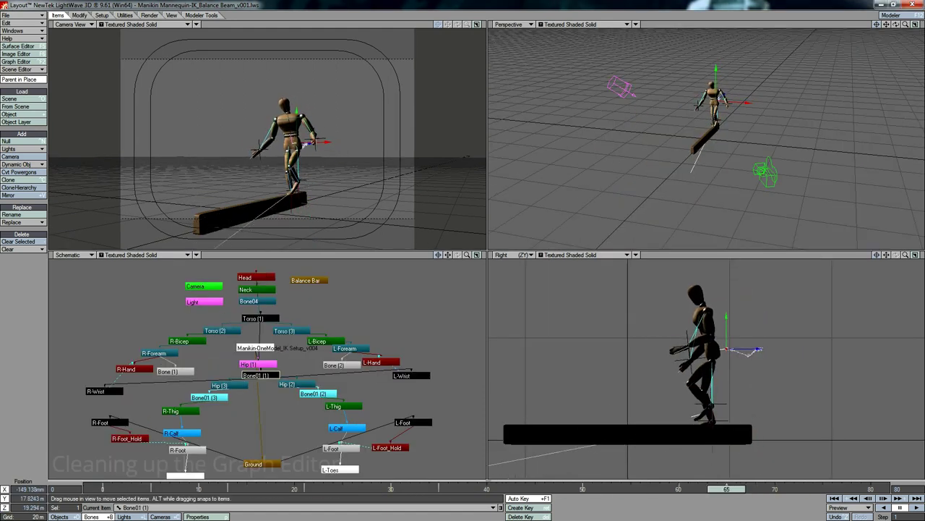
Step: At frame 65, swing the L-Foot goal forward past the right leg, and review the R-Foot goal's Position.Y curve in the Graph Editor
left_click(412, 422)
left_click_drag(713, 405, 669, 409)
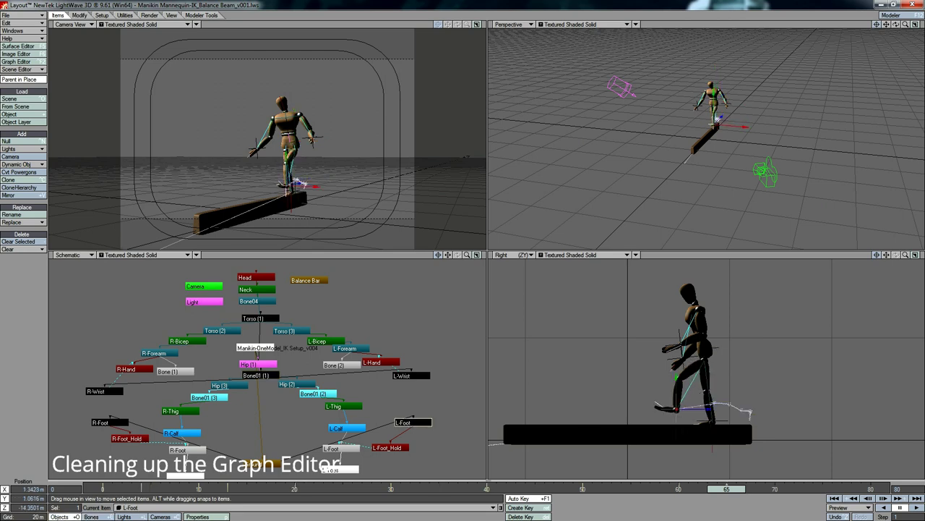
left_click(109, 422)
key("ctrl+F2")
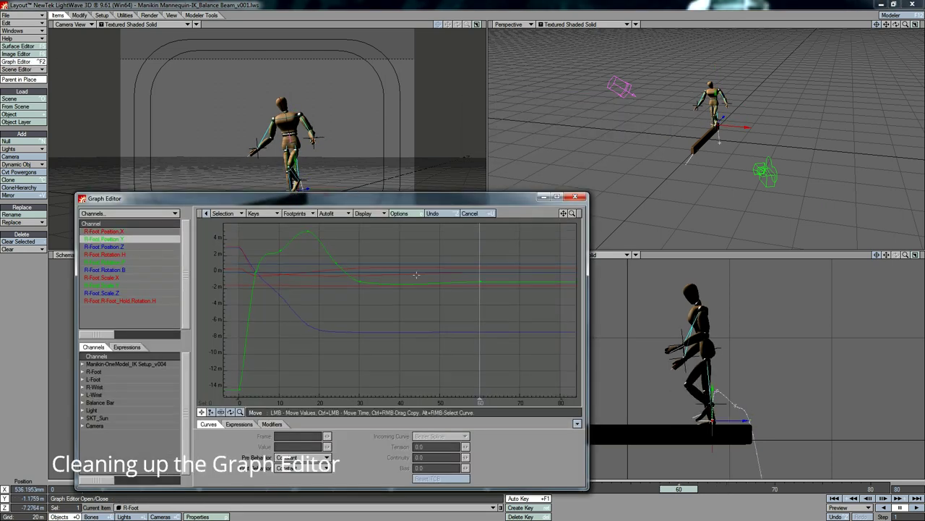
left_click(575, 196)
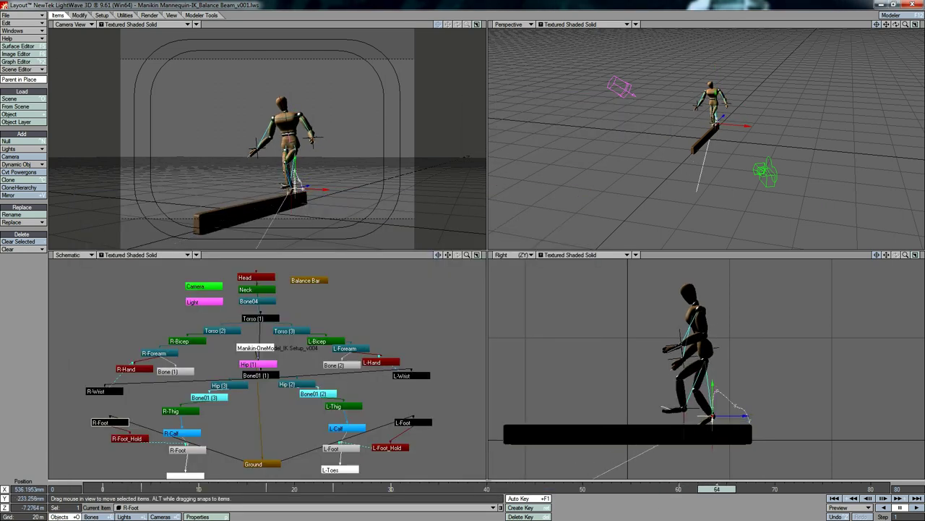
Step: At frame 70, rotate Torso (1) to a pitch of -2.40° and Bone01 (1) to heading 186° and bank -2.20°
key("Down")
key("y")
left_click_drag(723, 144, 768, 117, "alt")
left_click(732, 335)
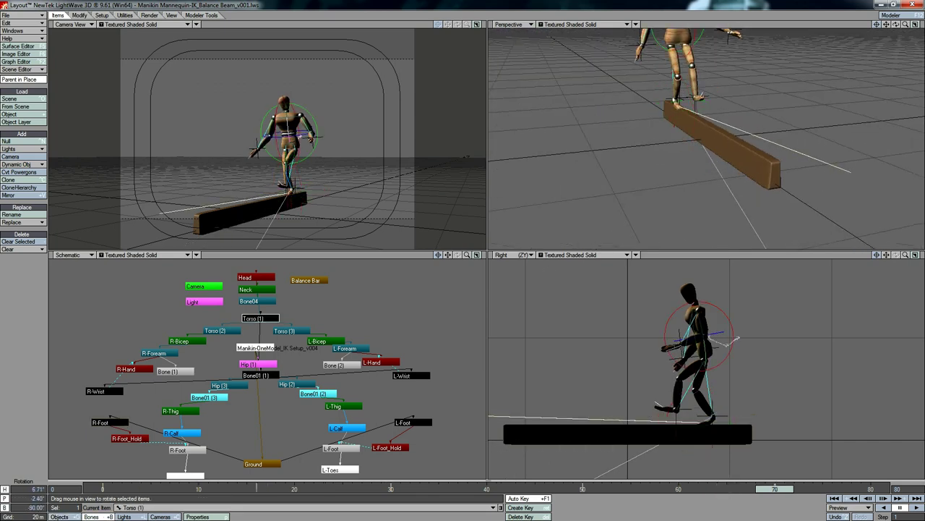
key("Down")
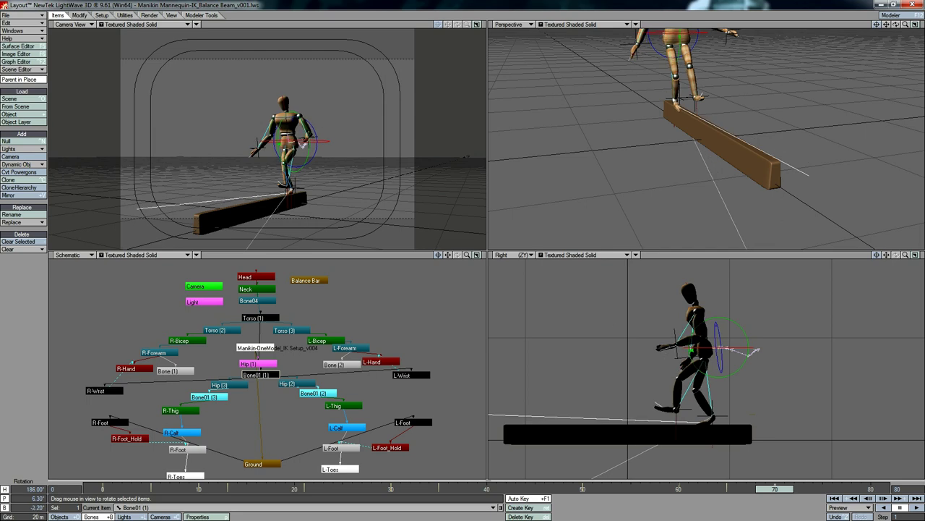
Step: At frame 75, move Bone01 (1) forward to a Z position of about 16.28 m and level the left foot just above the beam
left_click(416, 421)
key("shift+b")
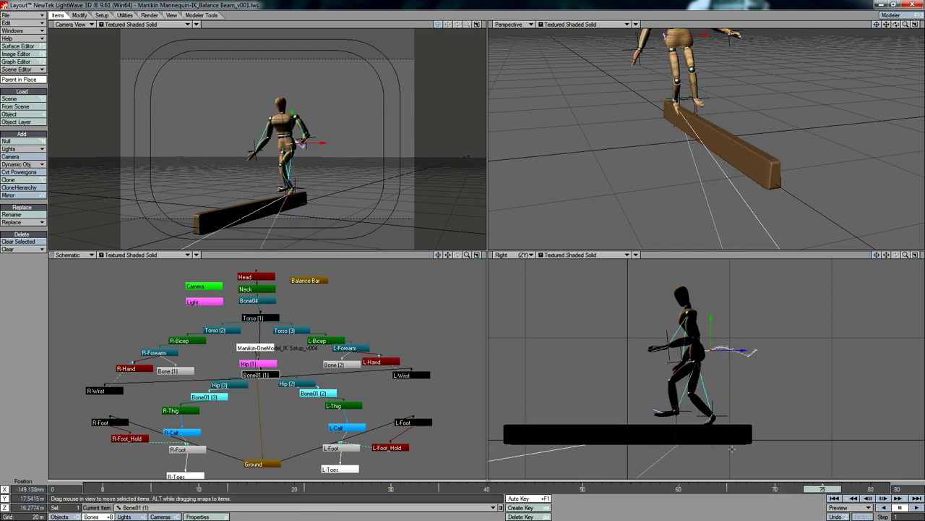
left_click(297, 186)
key("shift+b")
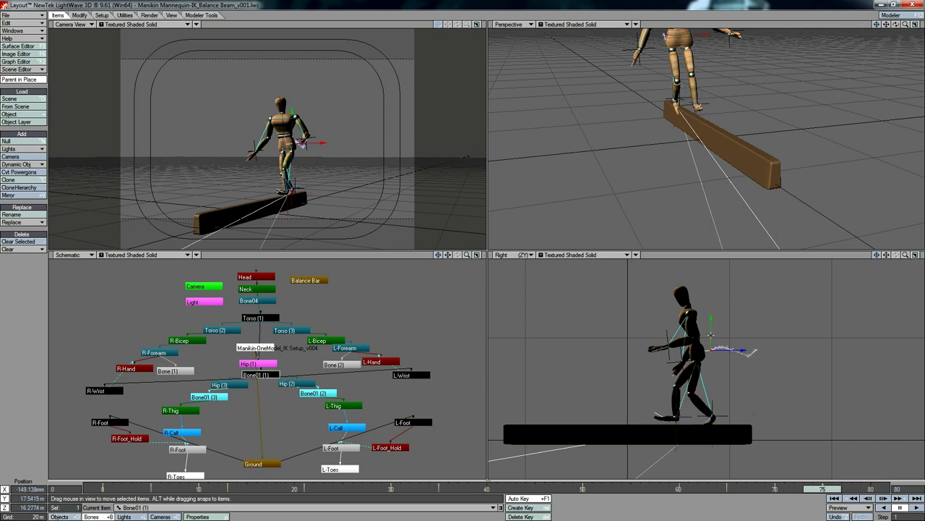
Step: At frame 75, rotate Hip (1) to a pitch of -71.79° and lower the L-Foot goal so the left foot rests on the beam
left_click(290, 156)
left_click_drag(289, 155, 308, 233)
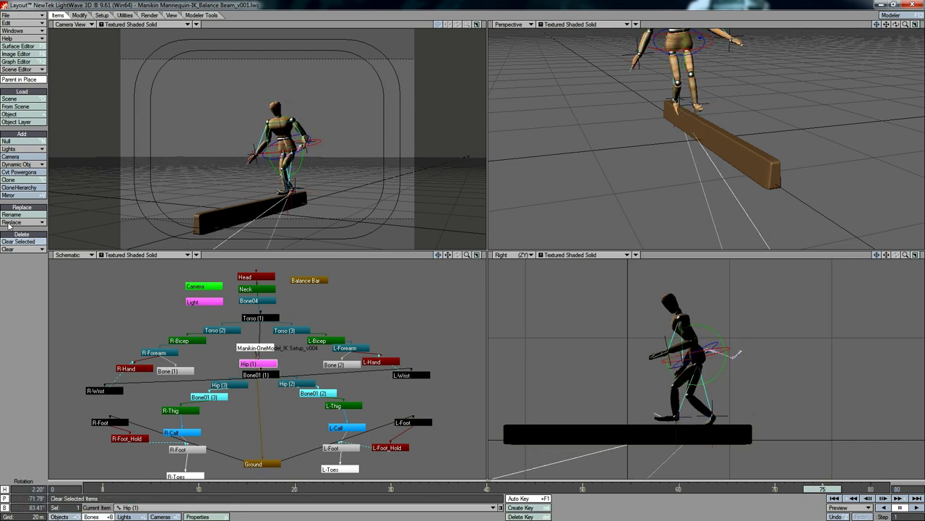
left_click(293, 190)
left_click_drag(293, 190, 298, 182)
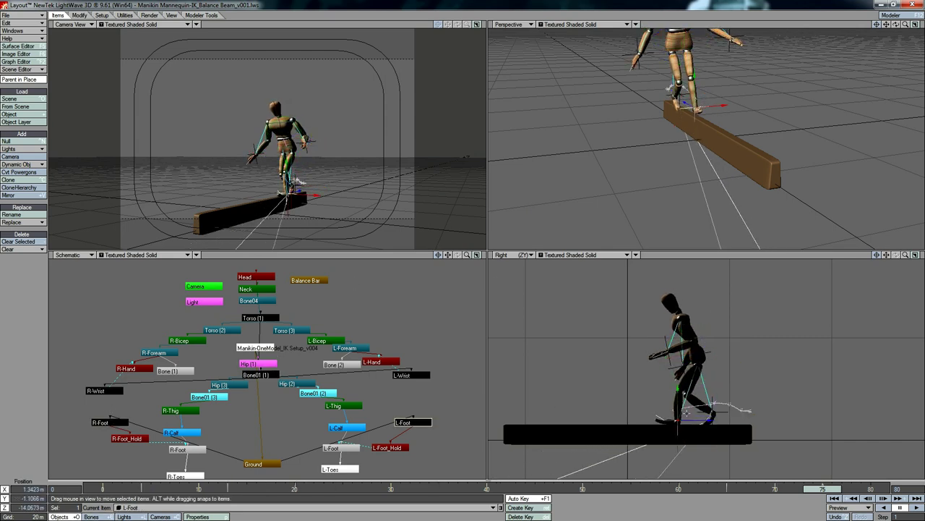
Step: At frame 75, turn the head and lower the L-Wrist goal so the left hand drops closer to the hip
left_click(341, 469)
left_click(257, 289)
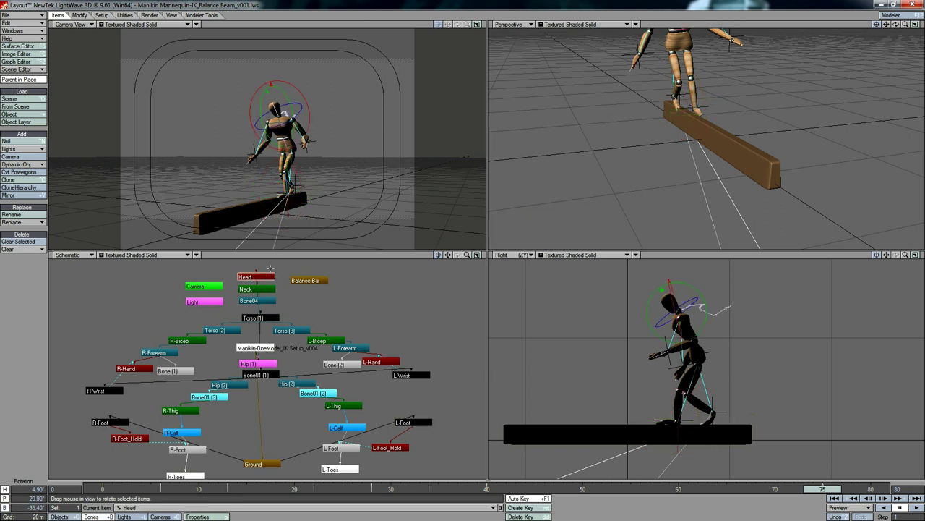
left_click(412, 375)
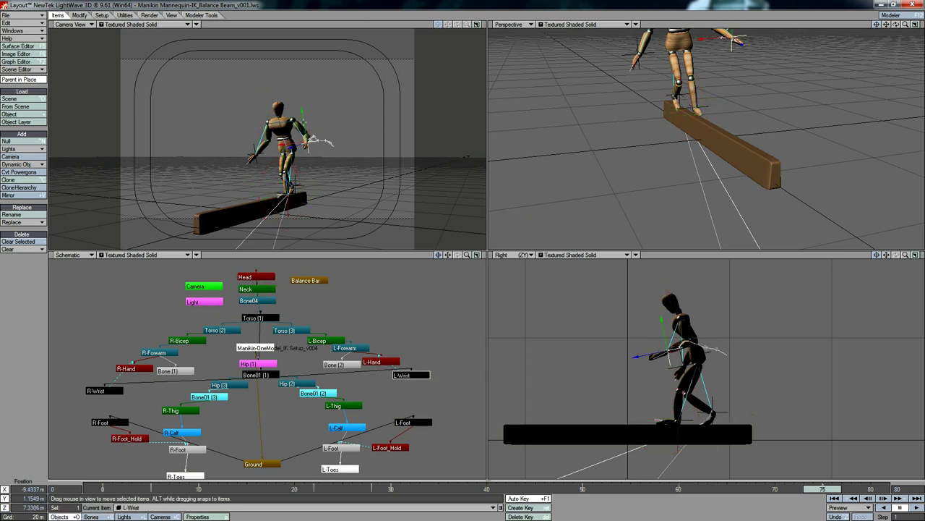
left_click_drag(654, 354, 651, 373)
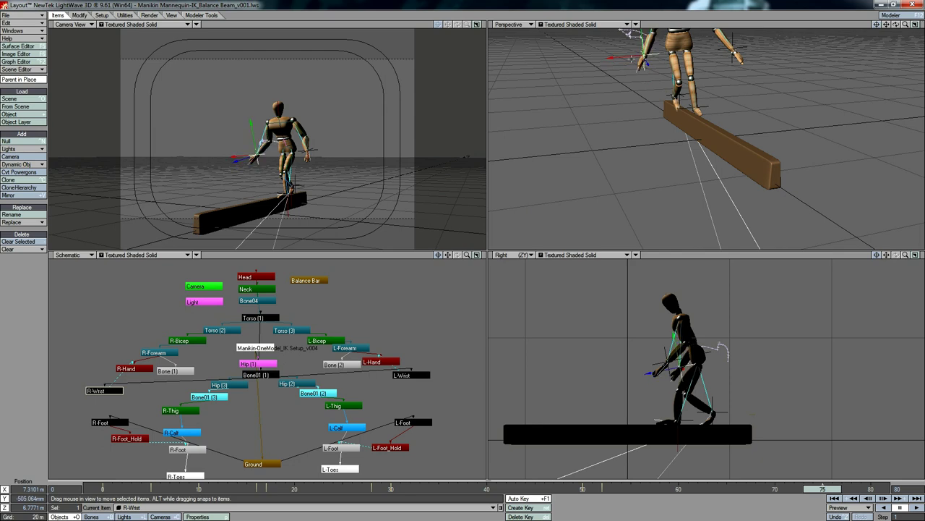
Step: At frame 75, turn the head further and rotate Torso (1) to a pitch of -3.50°
left_click(261, 317)
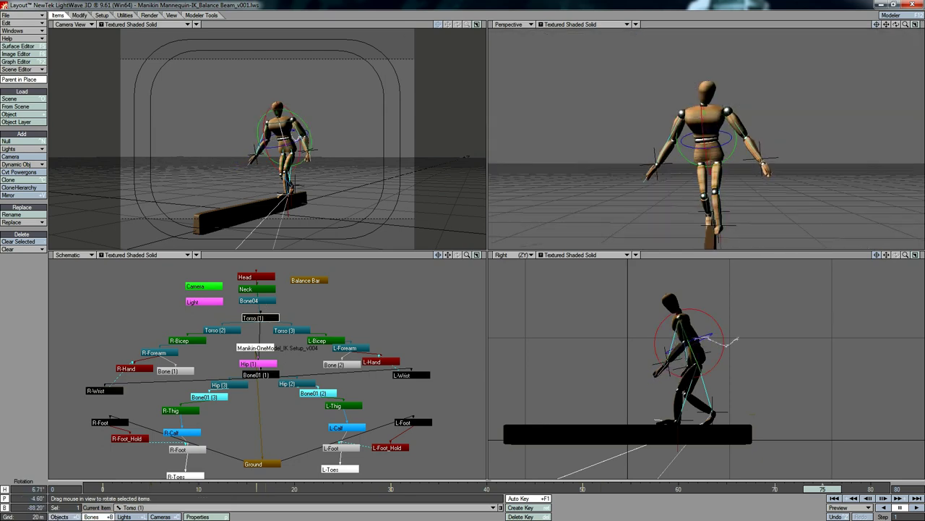
left_click(256, 276)
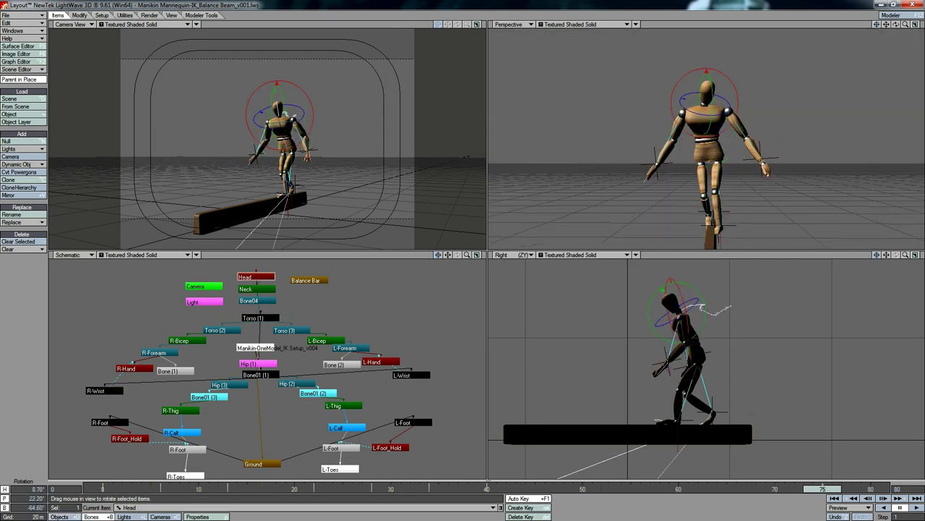
left_click(260, 318)
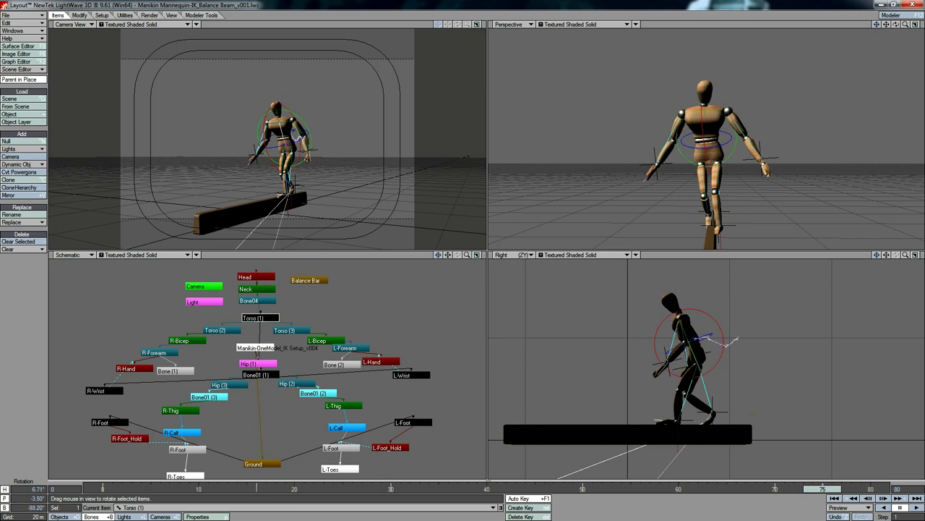
Step: Extend the scene to 100 frames and, at frame 80, pose Hip (1), Bone01 (1) and the L-Foot goal, bending R-Toes to a heading of 48.80°
left_click(260, 364)
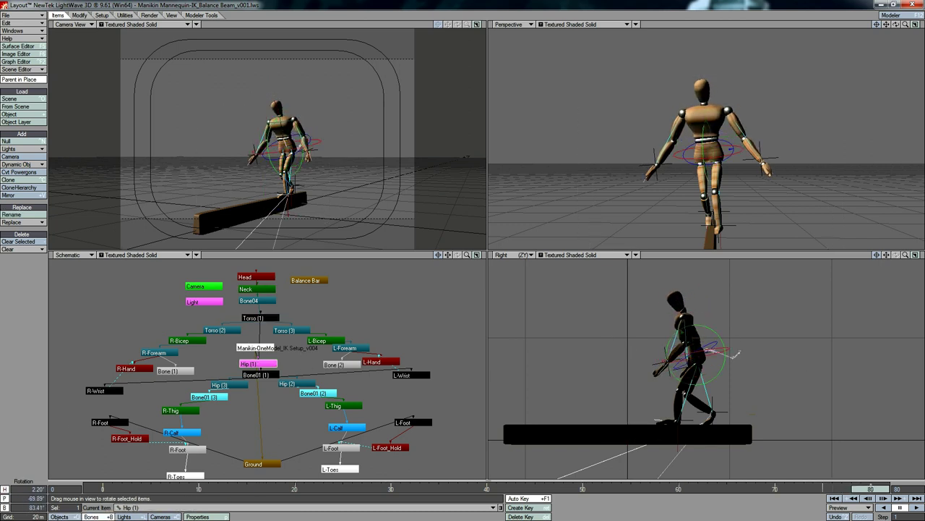
key("t")
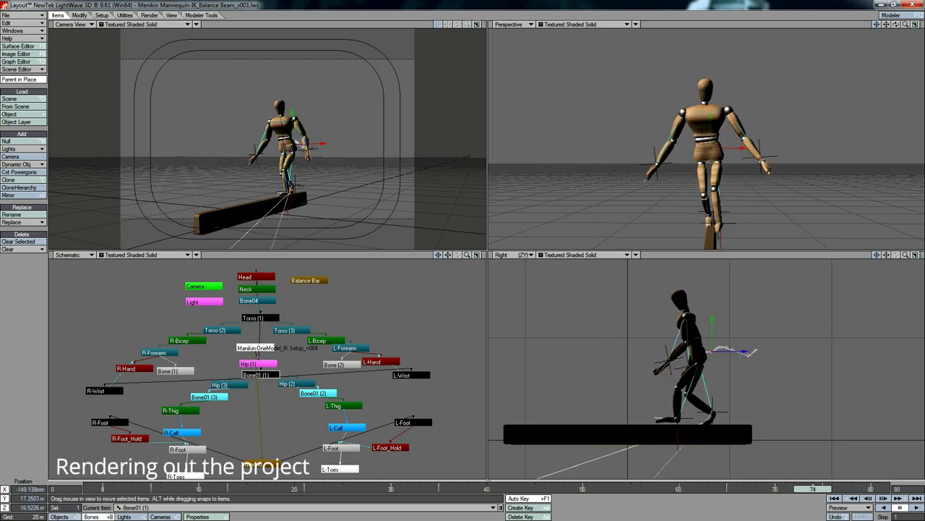
left_click(411, 422)
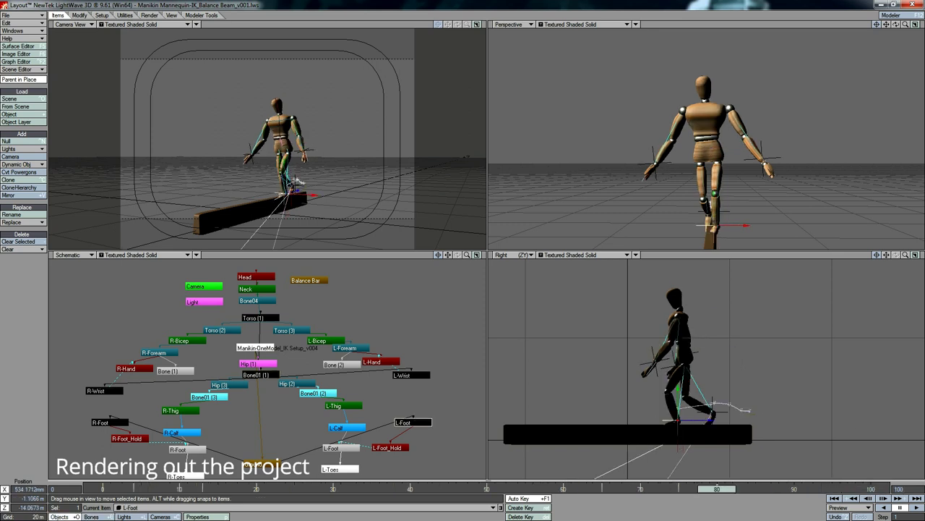
left_click(643, 442)
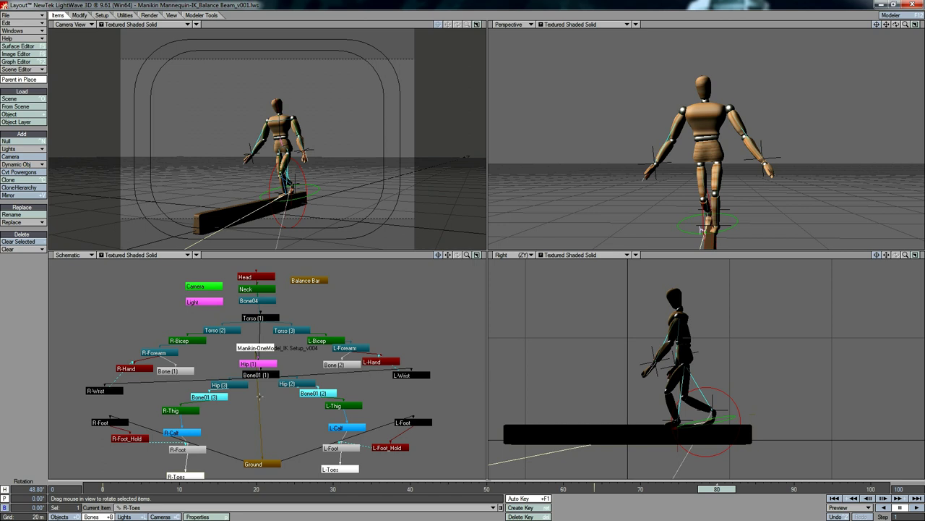
Step: At frame 90, rotate the Head and Neck together and lower the R-Wrist and L-Wrist goals so both arms hang beside the hips
left_click(256, 276)
left_click(257, 288, "shift")
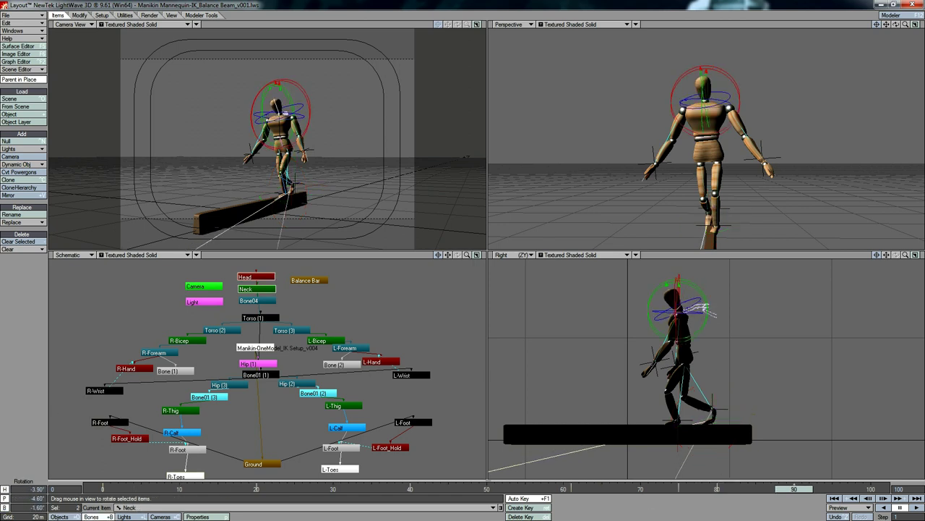
left_click(105, 390)
key("t")
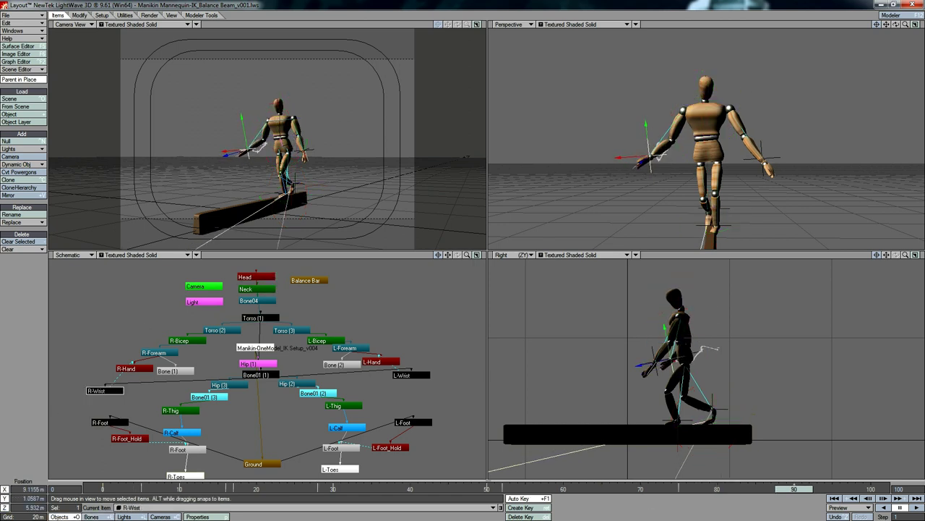
left_click(410, 374)
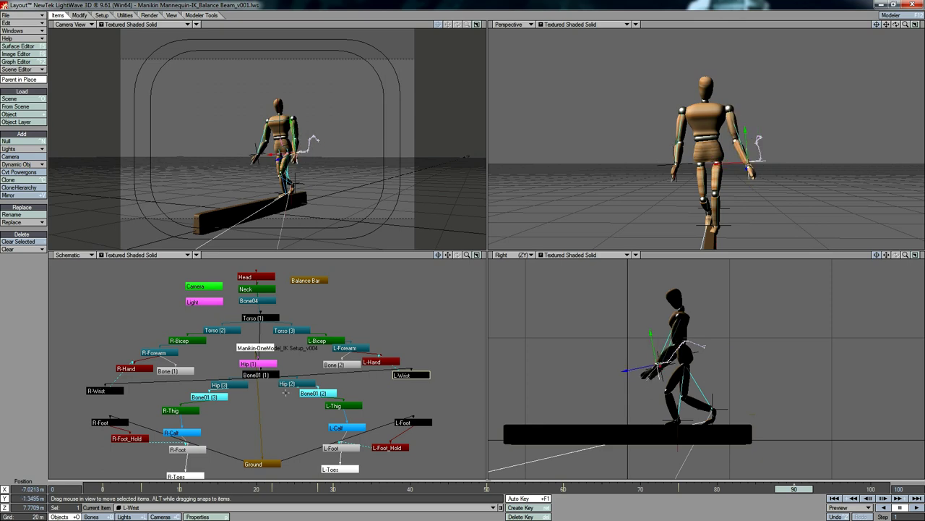
Step: At frame 100, rotate Bone01 (1) to heading 186.00°, pitch 11.70° and bank 0.60°
left_click(257, 375)
key("y")
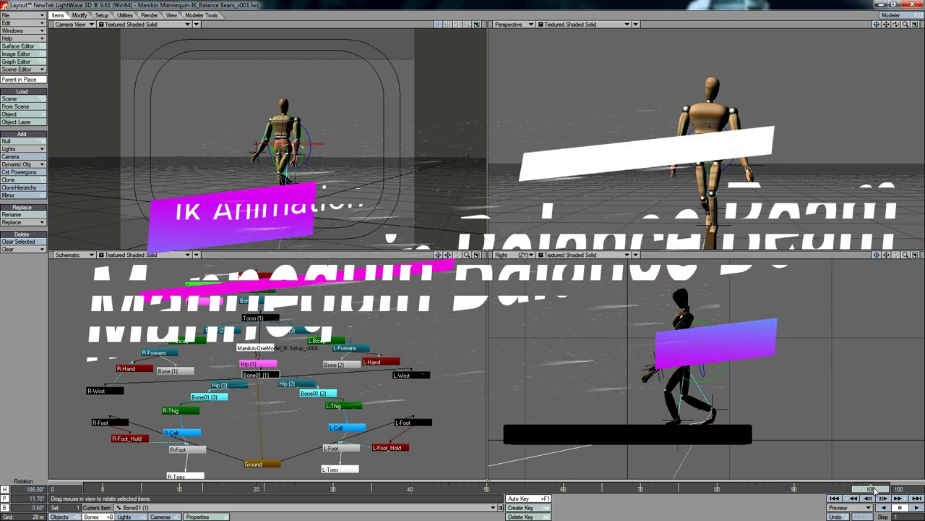